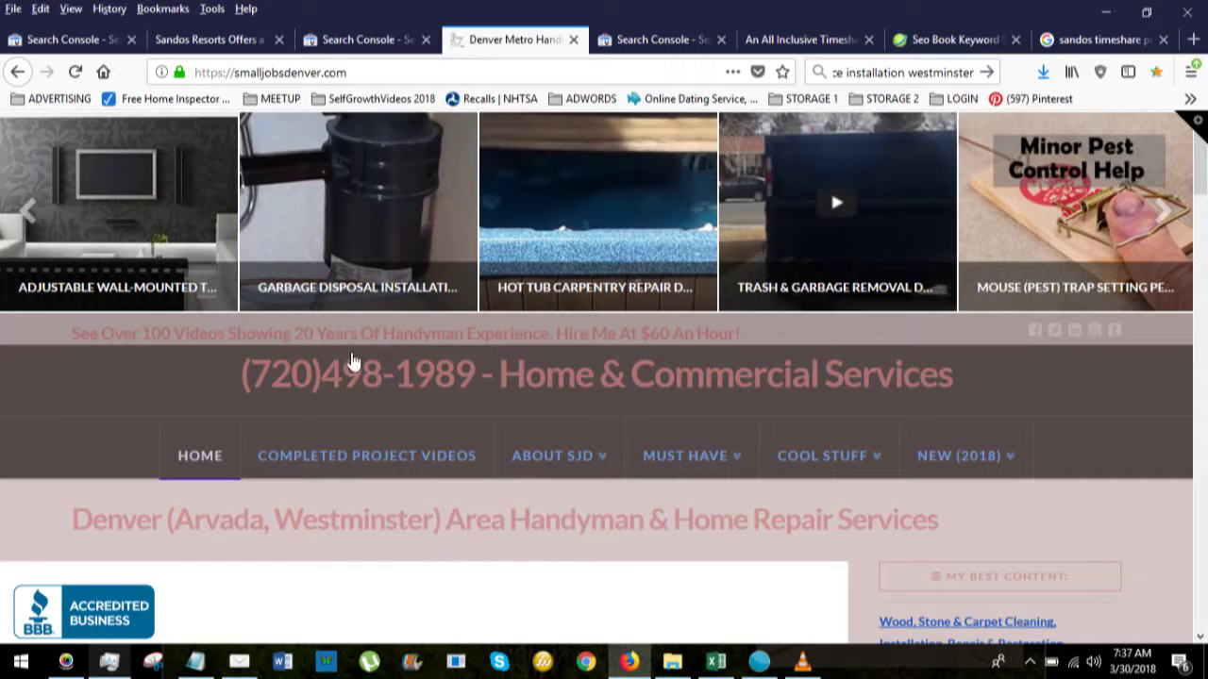
Switch to the Small Jobs Denver Search Console report and scroll down to its Queries table
{"action": "left_click", "coordinate": [370, 41]}
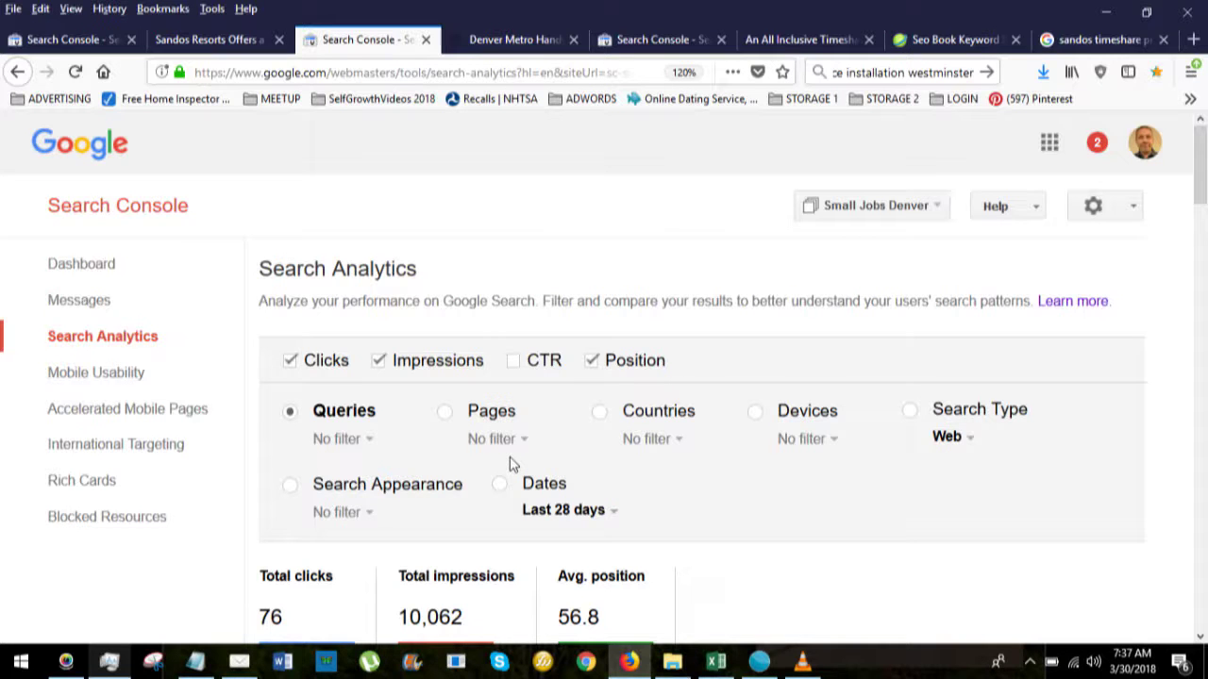
{"action": "scroll", "coordinate": [510, 463], "scroll_direction": "down", "scroll_amount": 3}
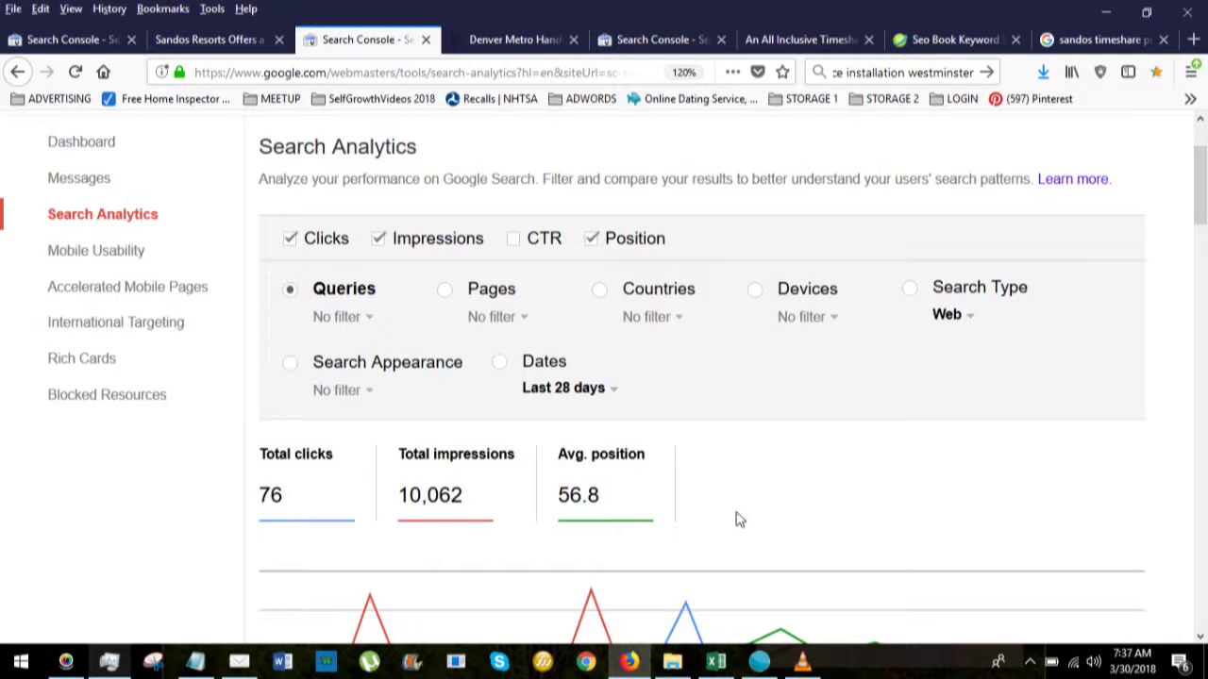
{"action": "scroll", "coordinate": [745, 511], "scroll_direction": "down", "scroll_amount": 3}
{"action": "scroll", "coordinate": [745, 511], "scroll_direction": "down", "scroll_amount": 2}
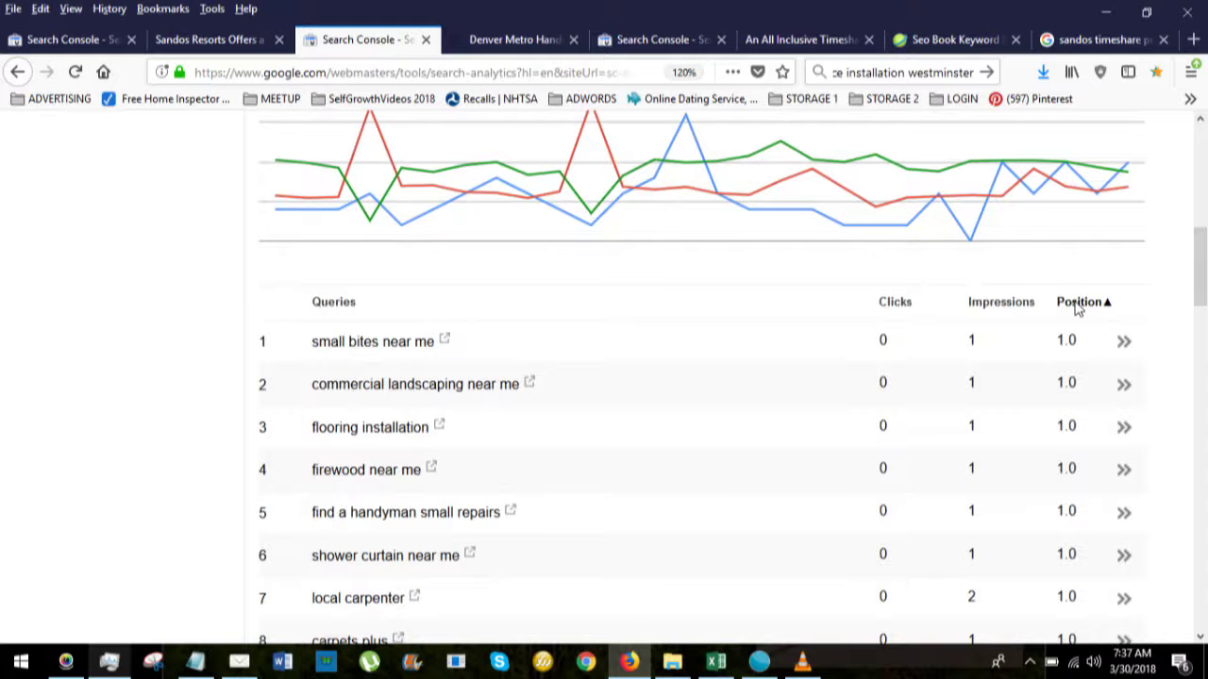
Sort the queries by average position and scroll through the ranked rows
{"action": "left_click", "coordinate": [1077, 306]}
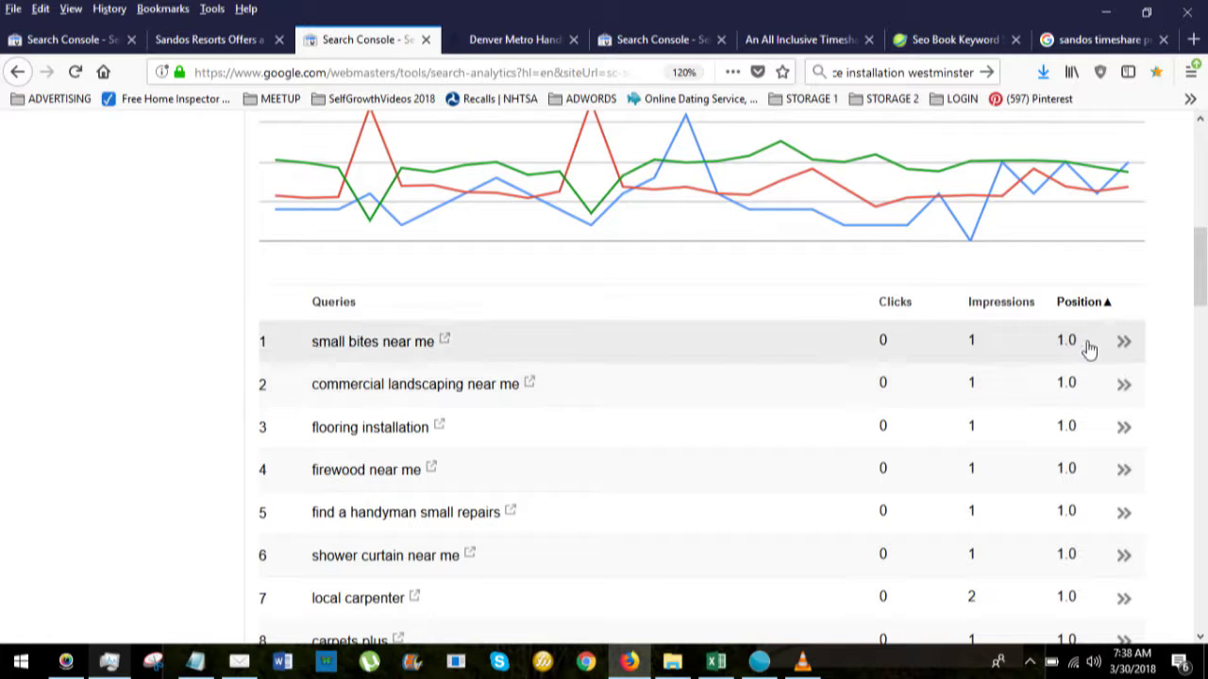
{"action": "scroll", "coordinate": [1085, 415], "scroll_direction": "down", "scroll_amount": 1}
{"action": "scroll", "coordinate": [1085, 419], "scroll_direction": "down", "scroll_amount": 4}
{"action": "scroll", "coordinate": [1085, 419], "scroll_direction": "down", "scroll_amount": 3}
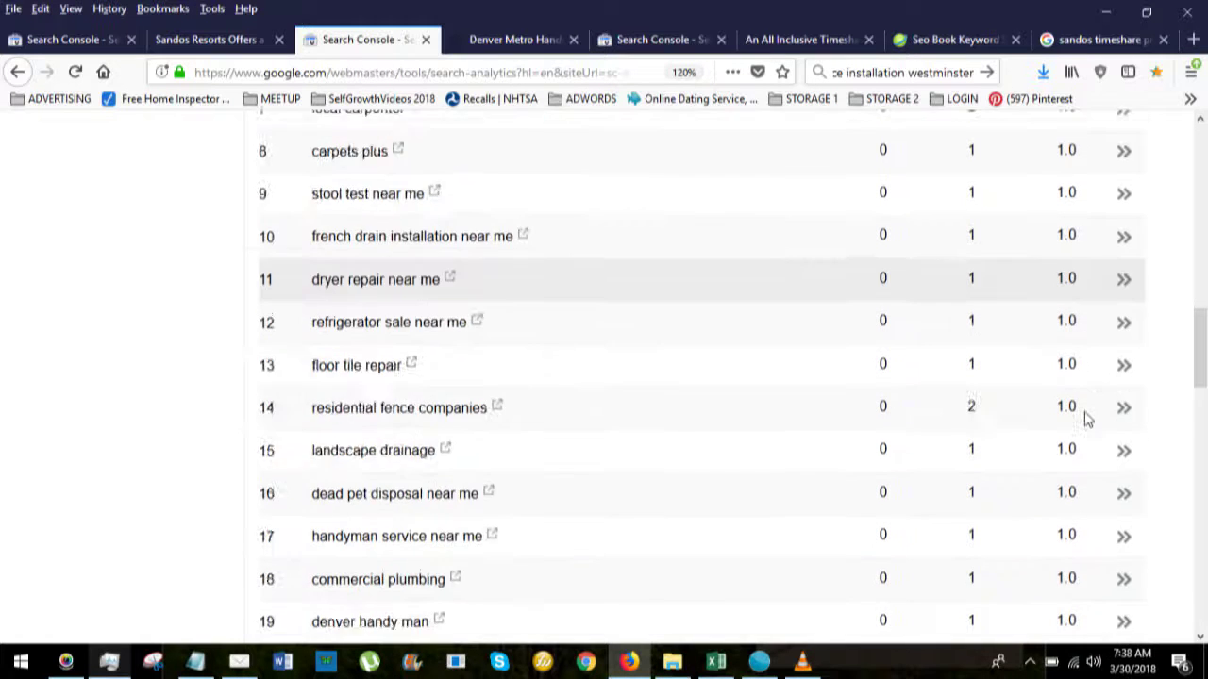
{"action": "scroll", "coordinate": [1085, 419], "scroll_direction": "down", "scroll_amount": 2}
{"action": "scroll", "coordinate": [1085, 419], "scroll_direction": "down", "scroll_amount": 3}
{"action": "scroll", "coordinate": [1085, 419], "scroll_direction": "down", "scroll_amount": 4}
{"action": "scroll", "coordinate": [1048, 418], "scroll_direction": "down", "scroll_amount": 1}
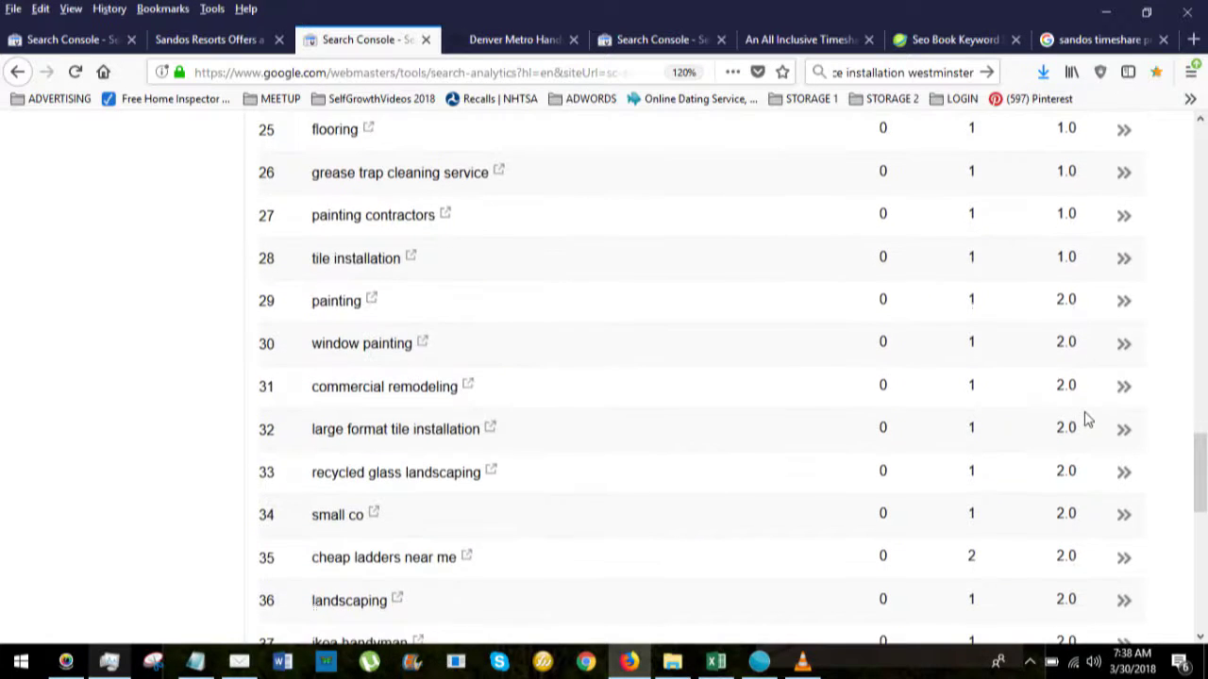
{"action": "scroll", "coordinate": [434, 283], "scroll_direction": "down", "scroll_amount": 2}
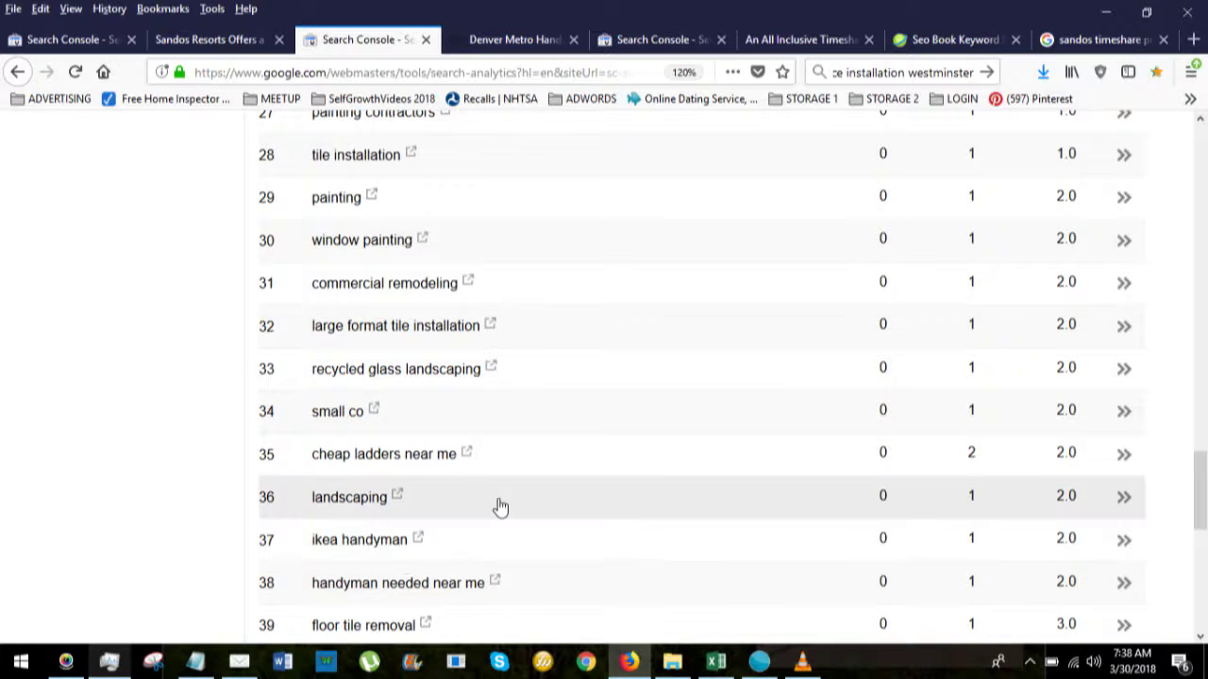
{"action": "scroll", "coordinate": [496, 506], "scroll_direction": "down", "scroll_amount": 2}
{"action": "scroll", "coordinate": [498, 507], "scroll_direction": "down", "scroll_amount": 3}
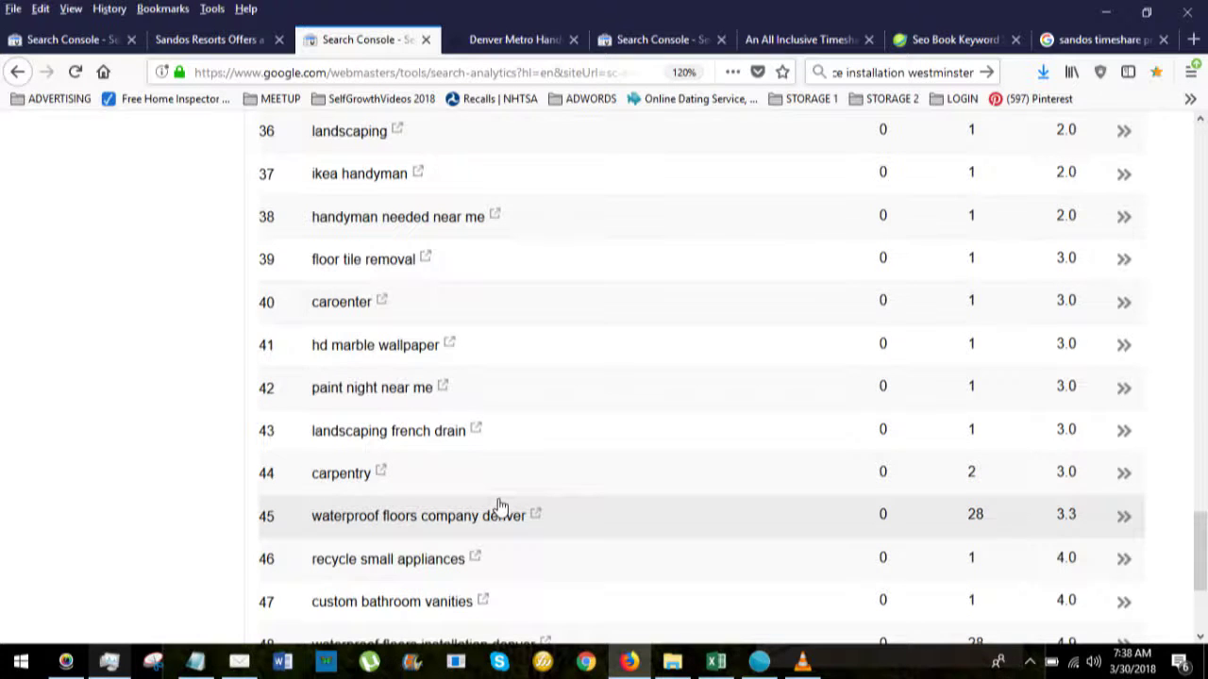
{"action": "scroll", "coordinate": [500, 506], "scroll_direction": "down", "scroll_amount": 2}
{"action": "scroll", "coordinate": [498, 506], "scroll_direction": "down", "scroll_amount": 2}
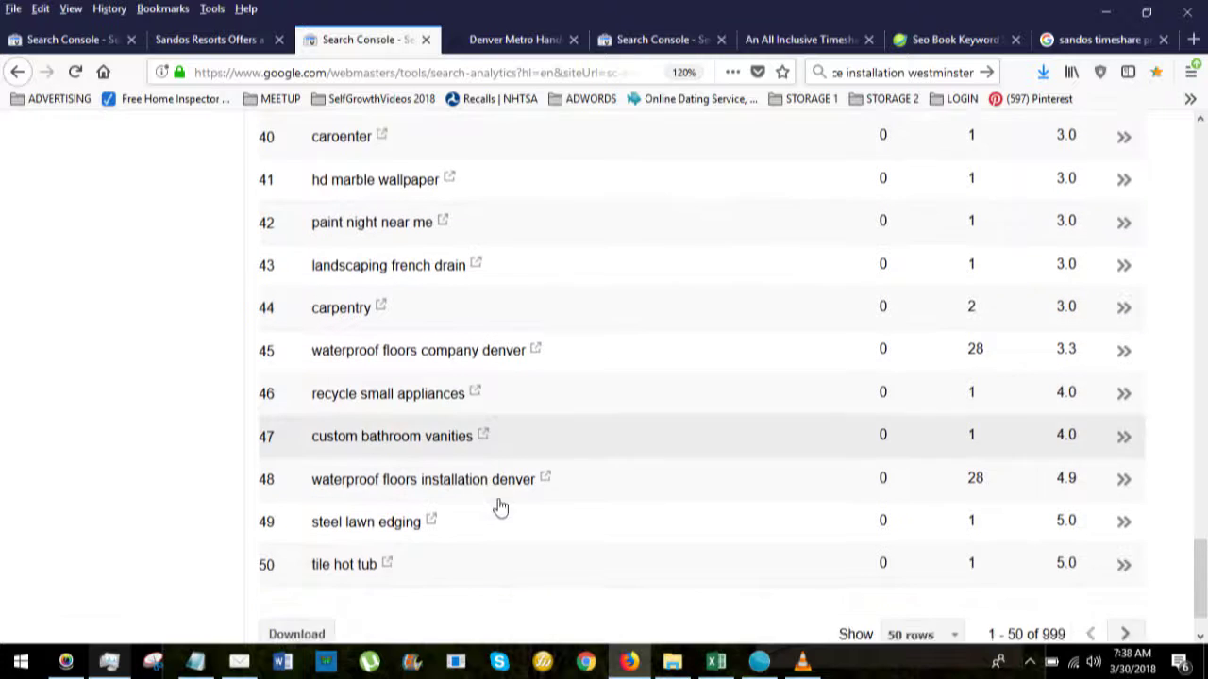
{"action": "scroll", "coordinate": [1003, 311], "scroll_direction": "up", "scroll_amount": 3}
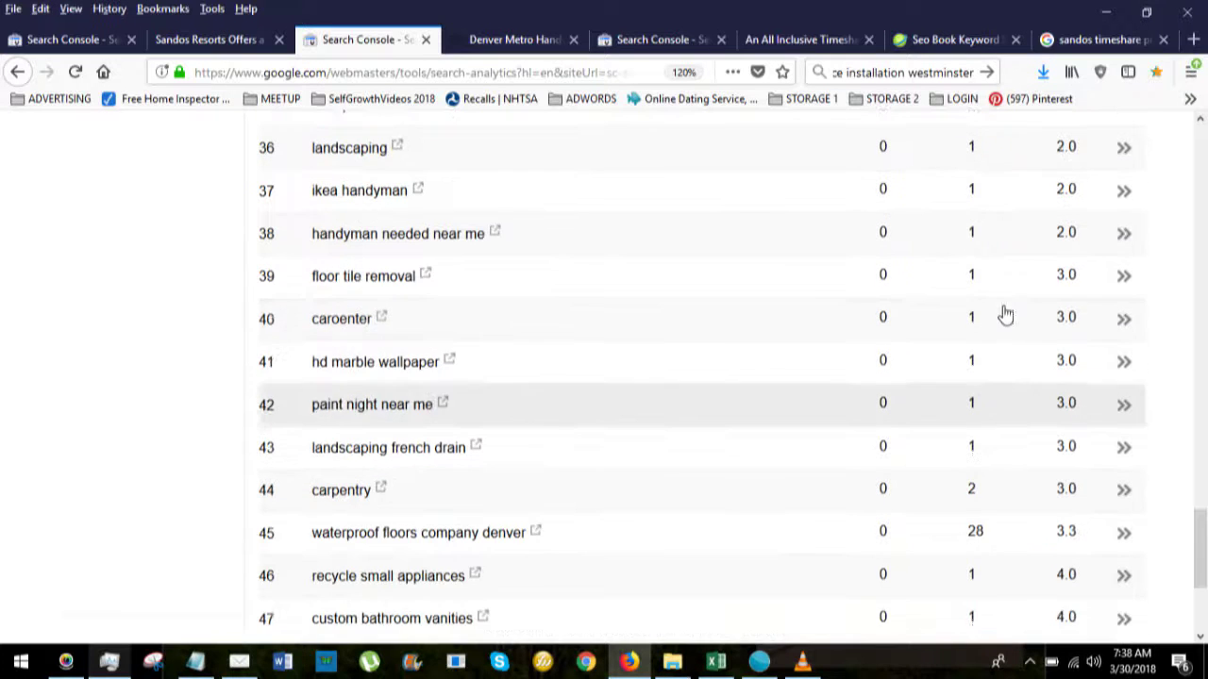
{"action": "scroll", "coordinate": [1010, 321], "scroll_direction": "up", "scroll_amount": 10}
{"action": "scroll", "coordinate": [1015, 327], "scroll_direction": "up", "scroll_amount": 10}
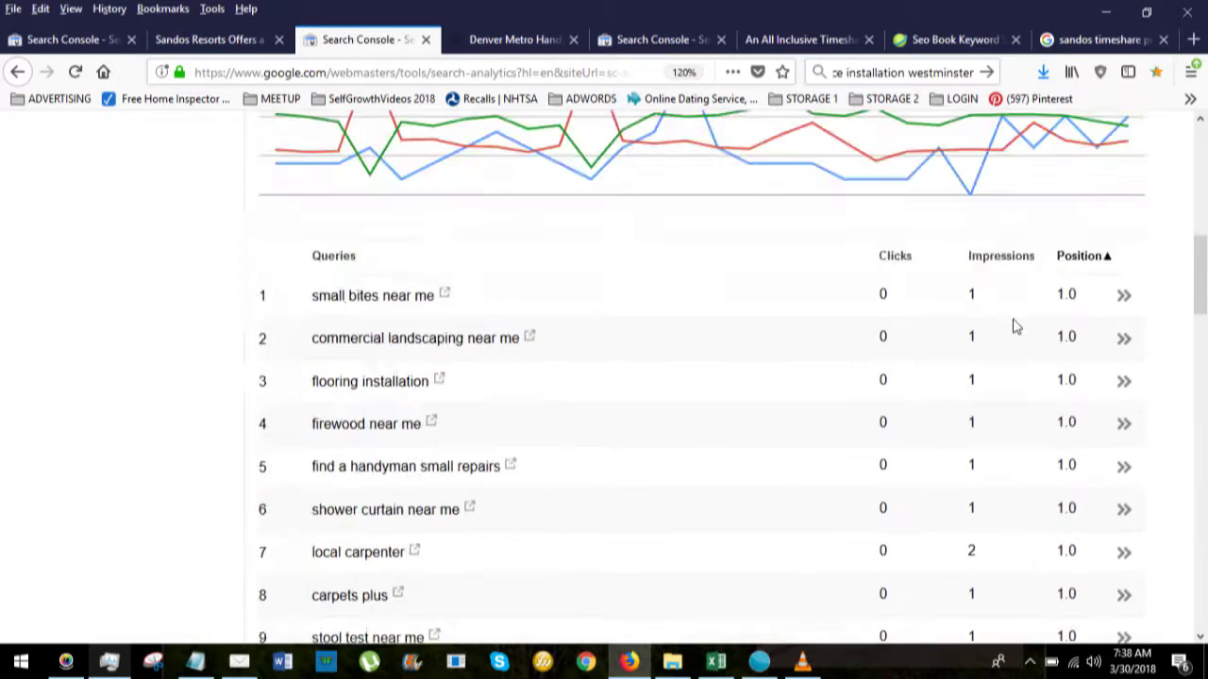
{"action": "scroll", "coordinate": [1014, 327], "scroll_direction": "up", "scroll_amount": 2}
{"action": "scroll", "coordinate": [1015, 326], "scroll_direction": "up", "scroll_amount": 1}
{"action": "scroll", "coordinate": [1015, 327], "scroll_direction": "down", "scroll_amount": 2}
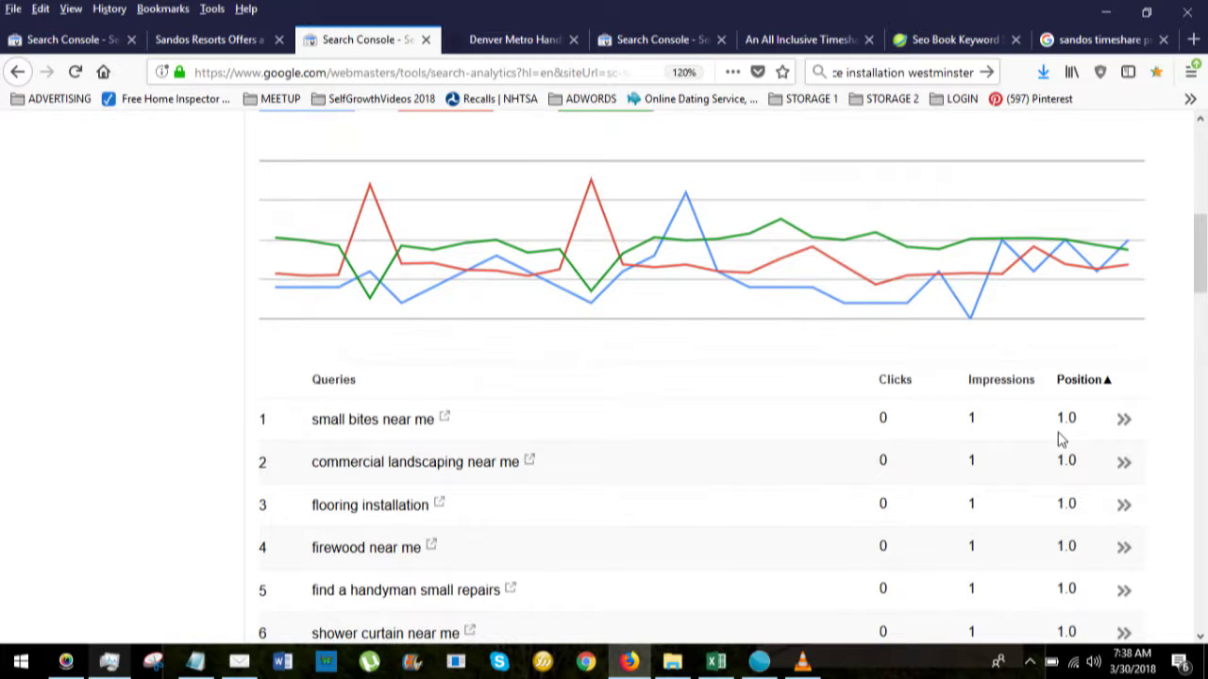
{"action": "scroll", "coordinate": [1063, 429], "scroll_direction": "down", "scroll_amount": 2}
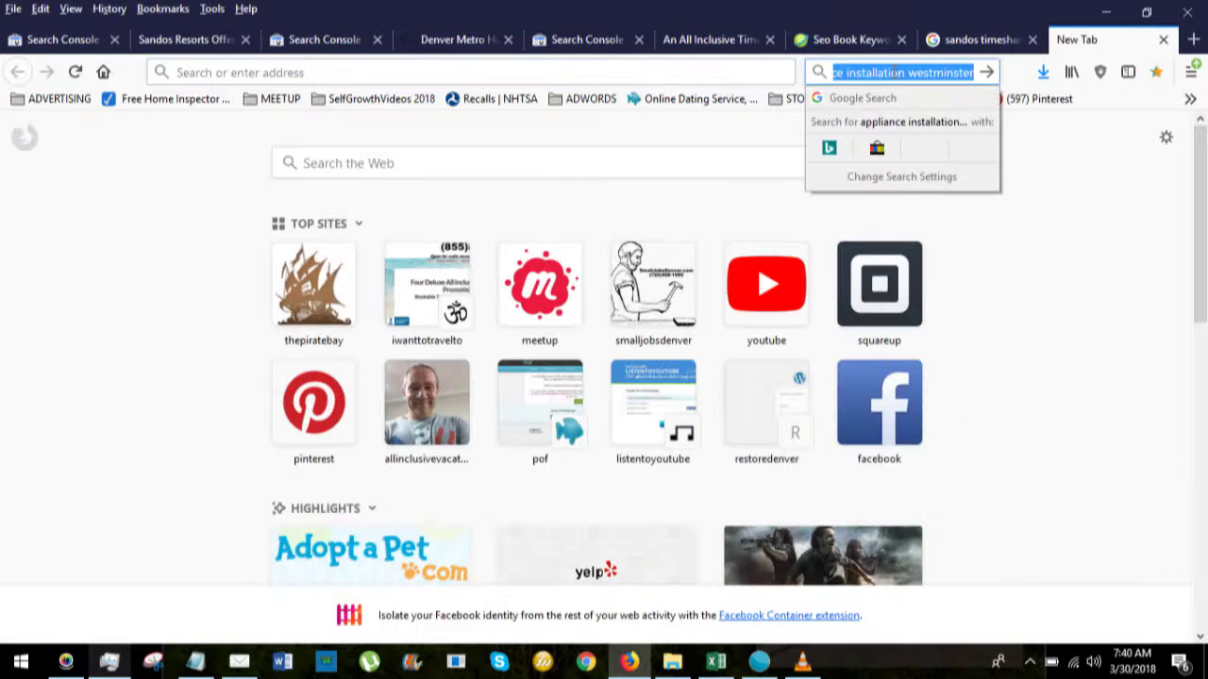
Search Google for 'deck repair denver', scroll the first page, and go to page 2
{"action": "type", "text": "de"}
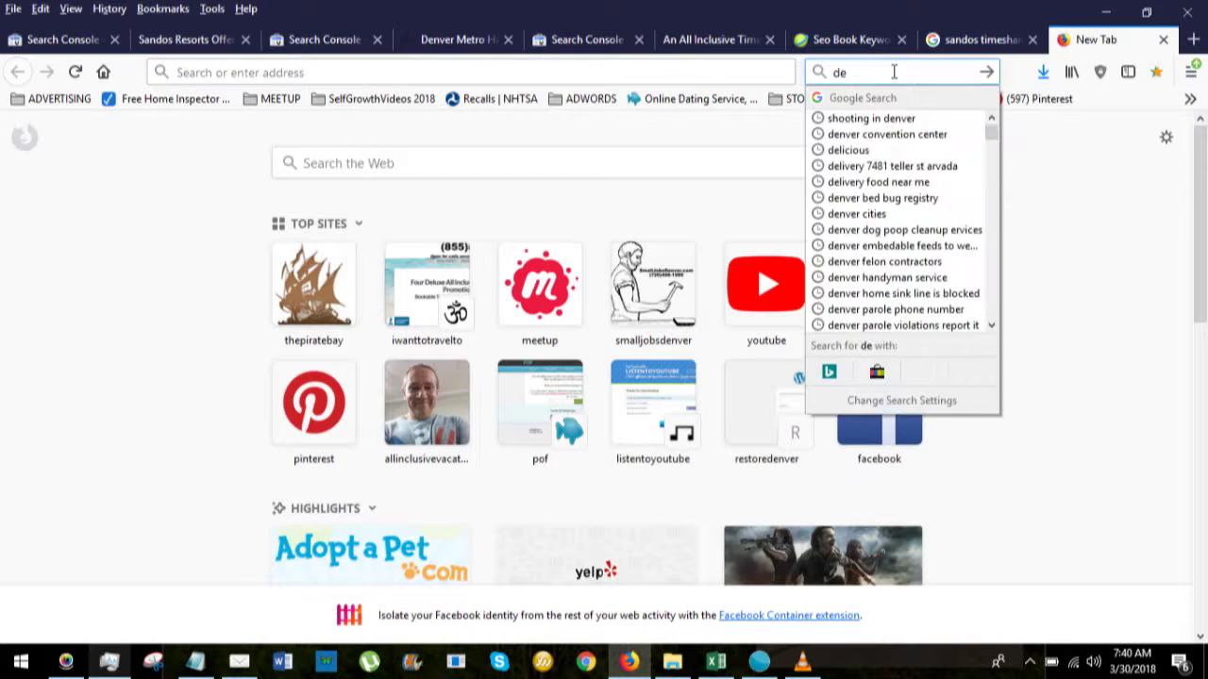
{"action": "type", "text": "ck repa"}
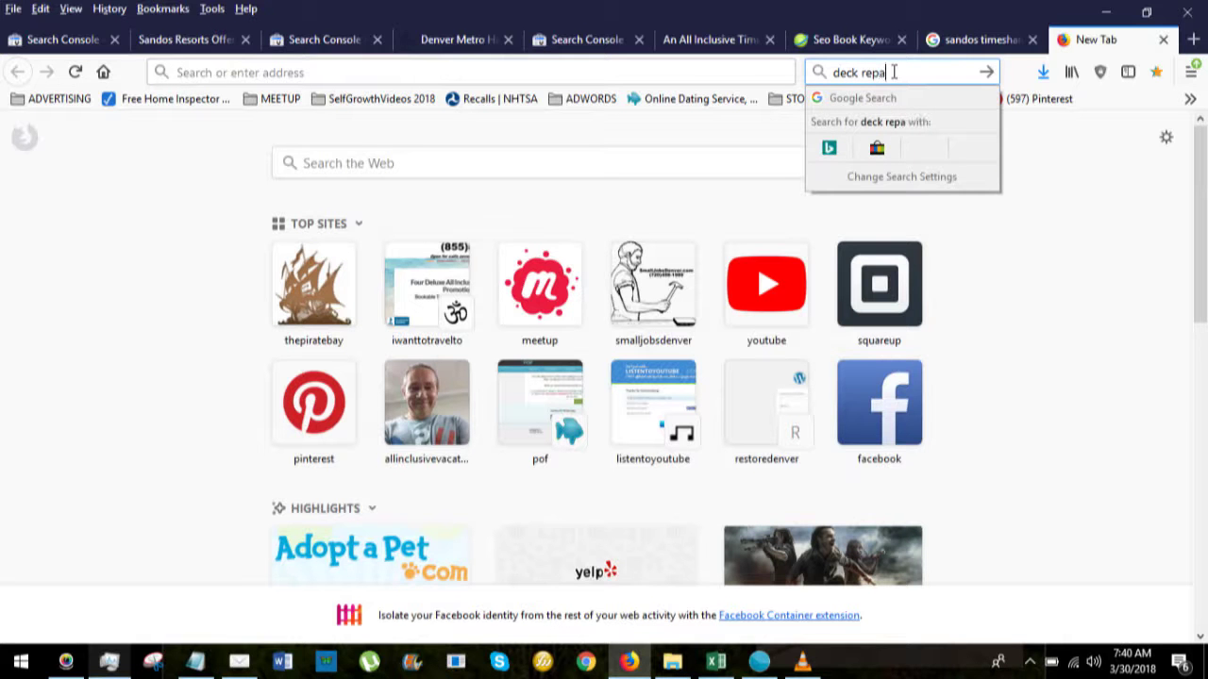
{"action": "type", "text": "ir denver"}
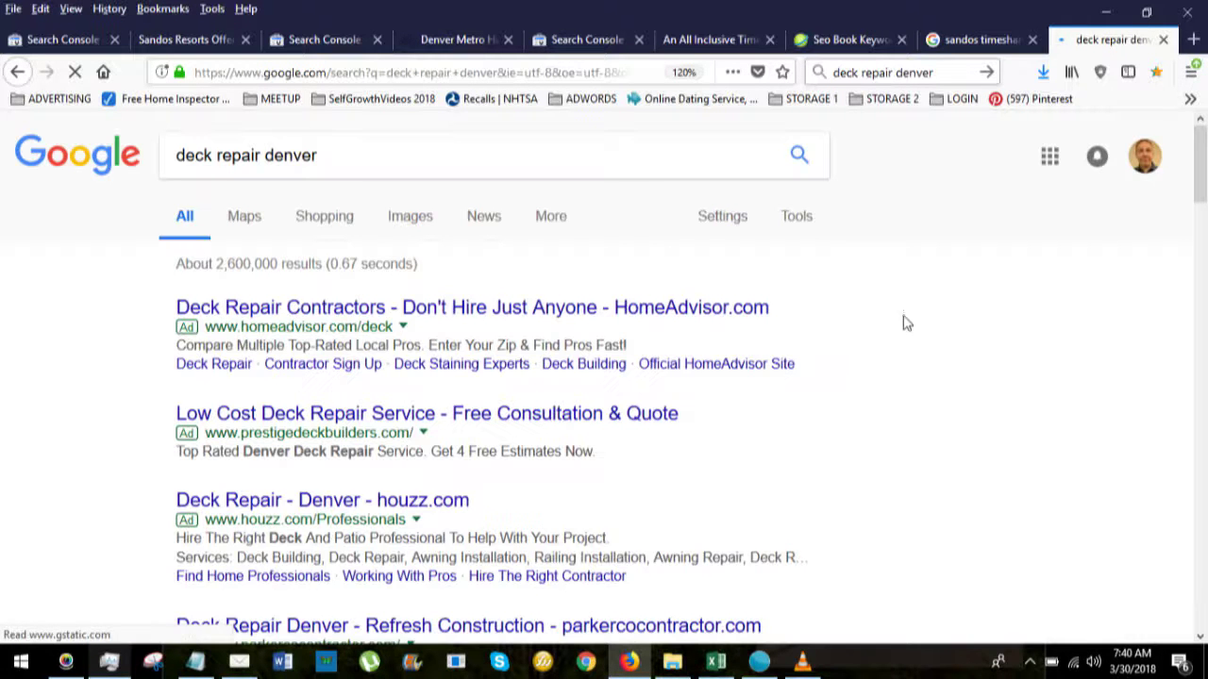
{"action": "scroll", "coordinate": [754, 259], "scroll_direction": "down", "scroll_amount": 5}
{"action": "scroll", "coordinate": [754, 259], "scroll_direction": "down", "scroll_amount": 6}
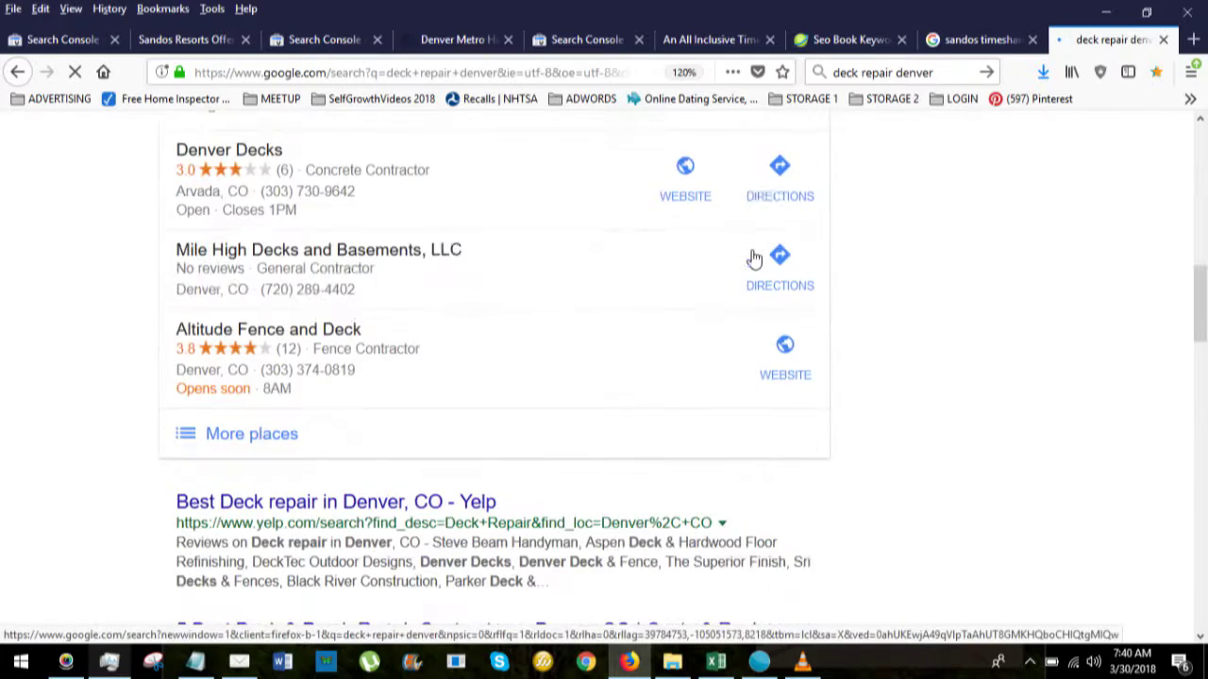
{"action": "scroll", "coordinate": [754, 259], "scroll_direction": "down", "scroll_amount": 5}
{"action": "scroll", "coordinate": [754, 258], "scroll_direction": "down", "scroll_amount": 2}
{"action": "scroll", "coordinate": [754, 259], "scroll_direction": "down", "scroll_amount": 3}
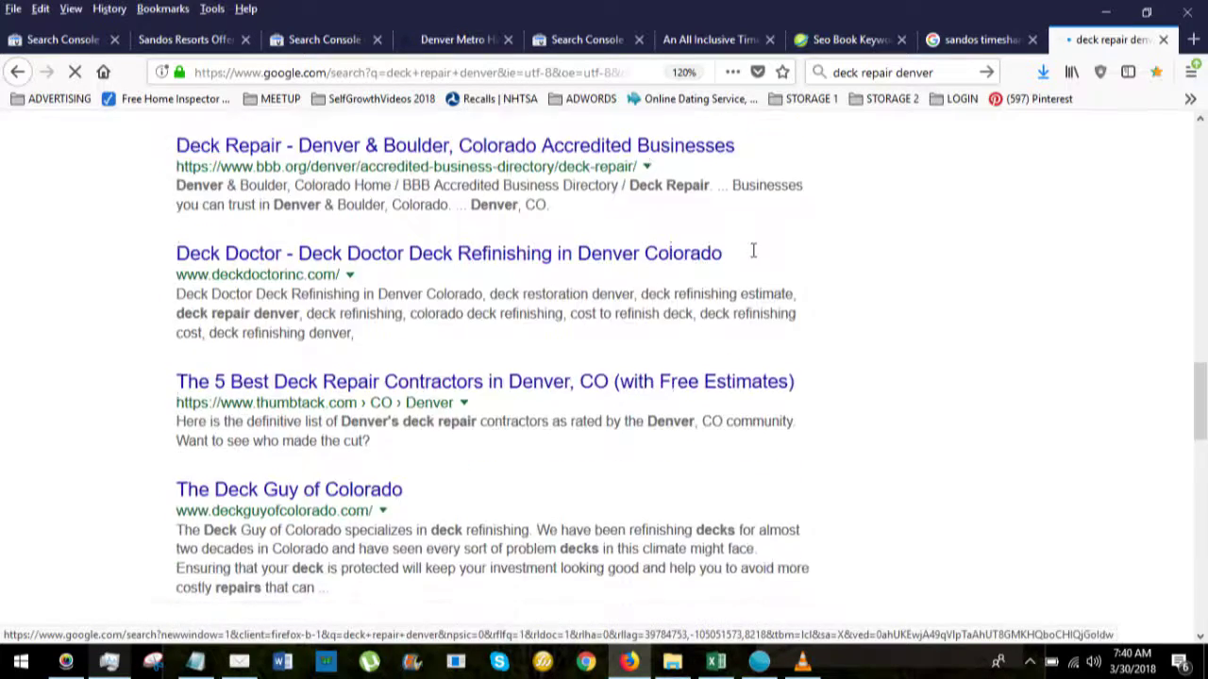
{"action": "scroll", "coordinate": [754, 259], "scroll_direction": "down", "scroll_amount": 4}
{"action": "scroll", "coordinate": [754, 259], "scroll_direction": "down", "scroll_amount": 2}
{"action": "scroll", "coordinate": [754, 258], "scroll_direction": "down", "scroll_amount": 2}
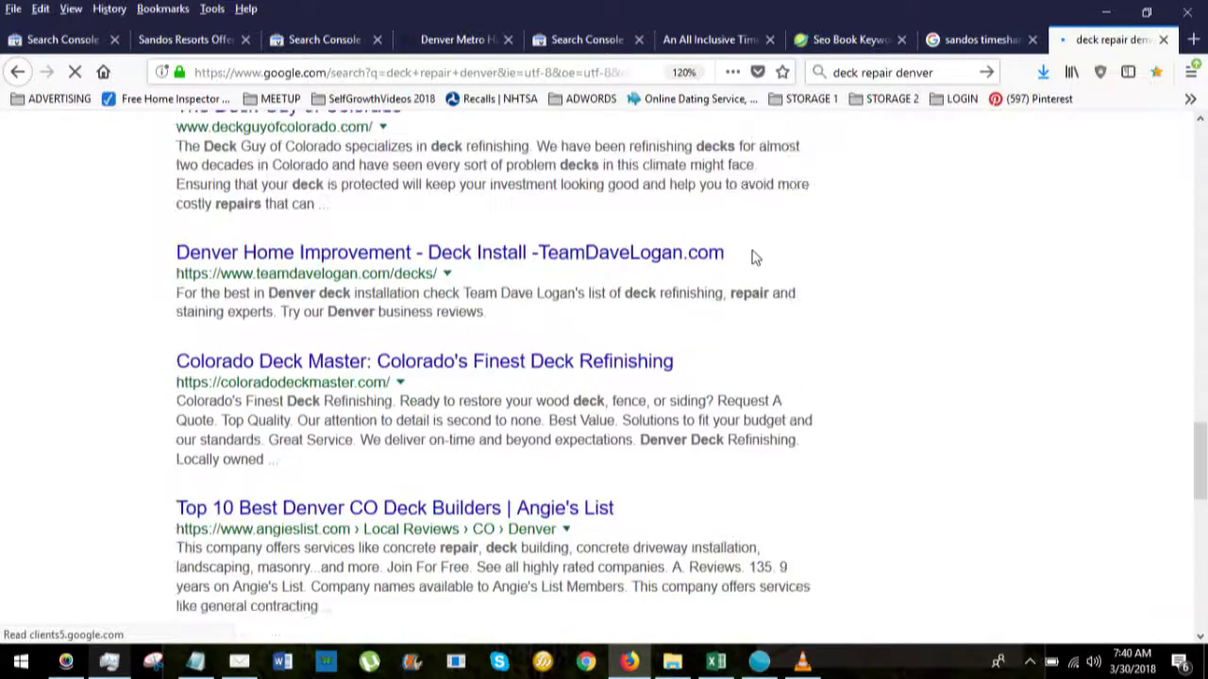
{"action": "scroll", "coordinate": [754, 258], "scroll_direction": "down", "scroll_amount": 2}
{"action": "scroll", "coordinate": [754, 258], "scroll_direction": "down", "scroll_amount": 2}
{"action": "scroll", "coordinate": [754, 259], "scroll_direction": "down", "scroll_amount": 2}
{"action": "scroll", "coordinate": [754, 258], "scroll_direction": "down", "scroll_amount": 2}
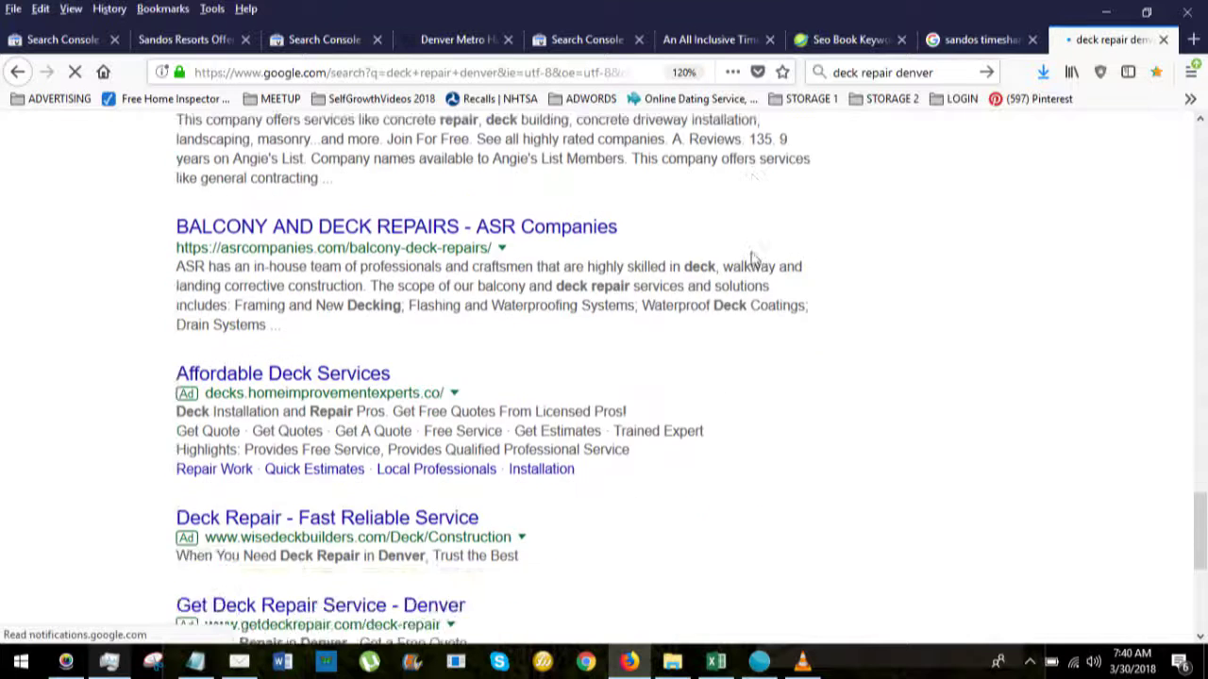
{"action": "scroll", "coordinate": [749, 261], "scroll_direction": "down", "scroll_amount": 2}
{"action": "scroll", "coordinate": [726, 289], "scroll_direction": "down", "scroll_amount": 3}
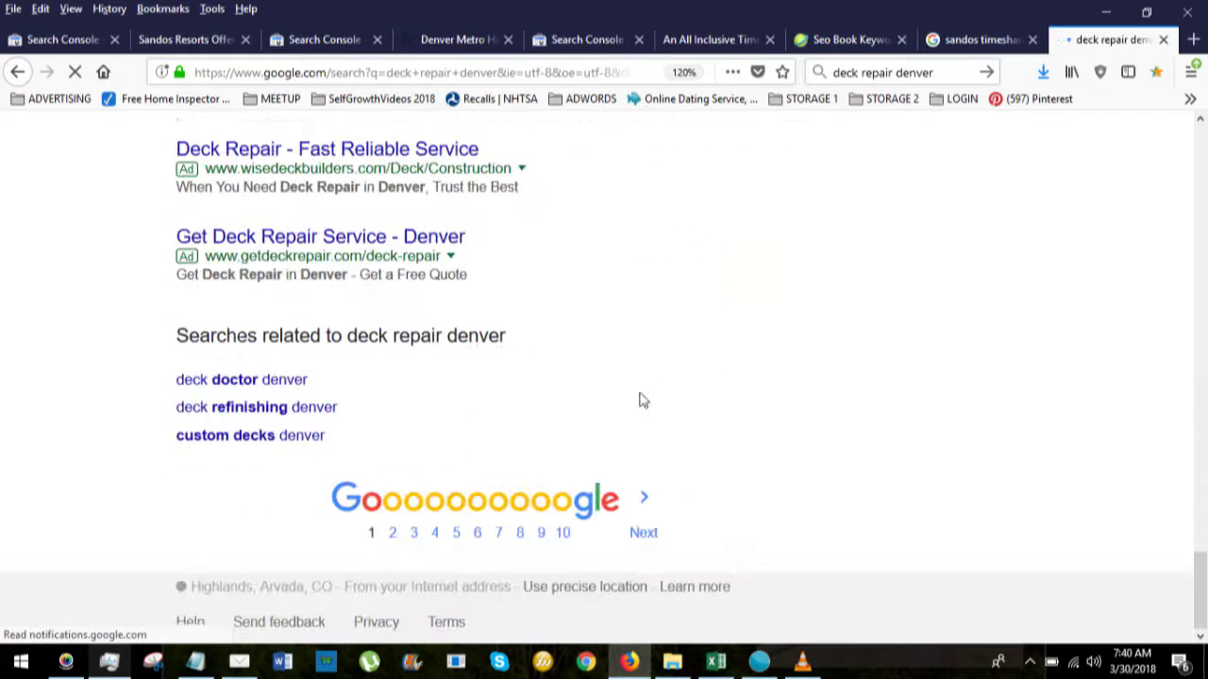
{"action": "left_click", "coordinate": [643, 532]}
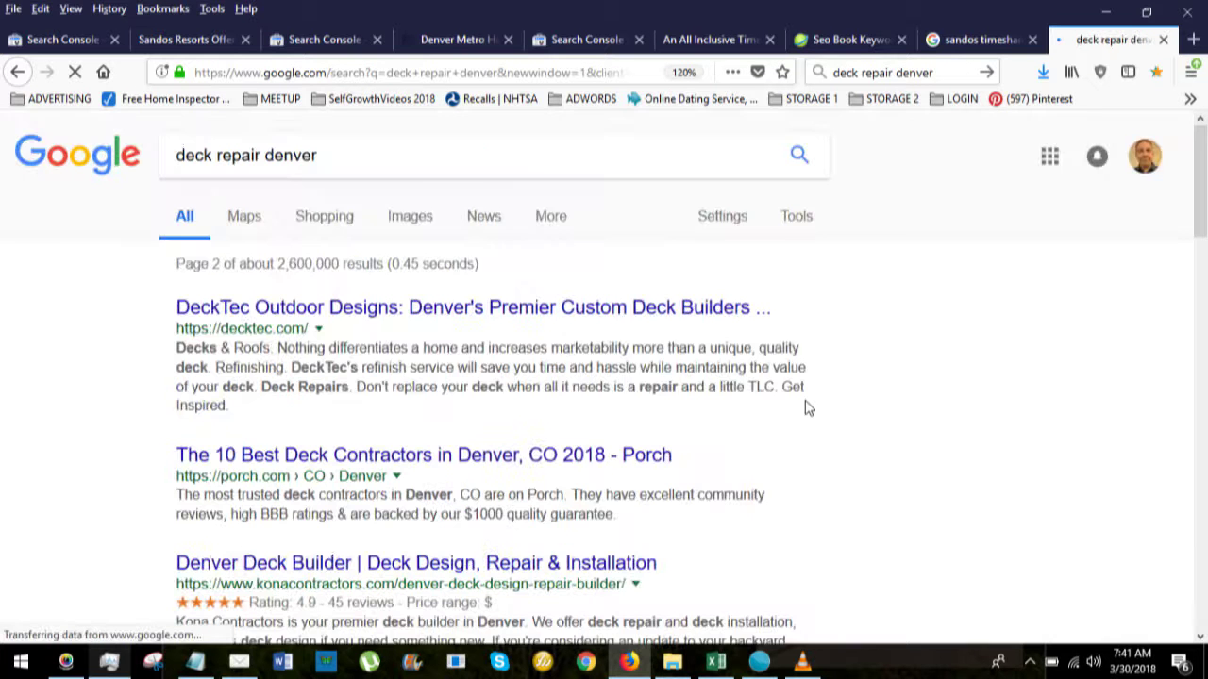
Scroll page 2 to the smalljobsdenver.com Deck Repair Denver result and right-click it
{"action": "scroll", "coordinate": [807, 407], "scroll_direction": "down", "scroll_amount": 1}
{"action": "scroll", "coordinate": [807, 408], "scroll_direction": "down", "scroll_amount": 3}
{"action": "scroll", "coordinate": [807, 408], "scroll_direction": "down", "scroll_amount": 2}
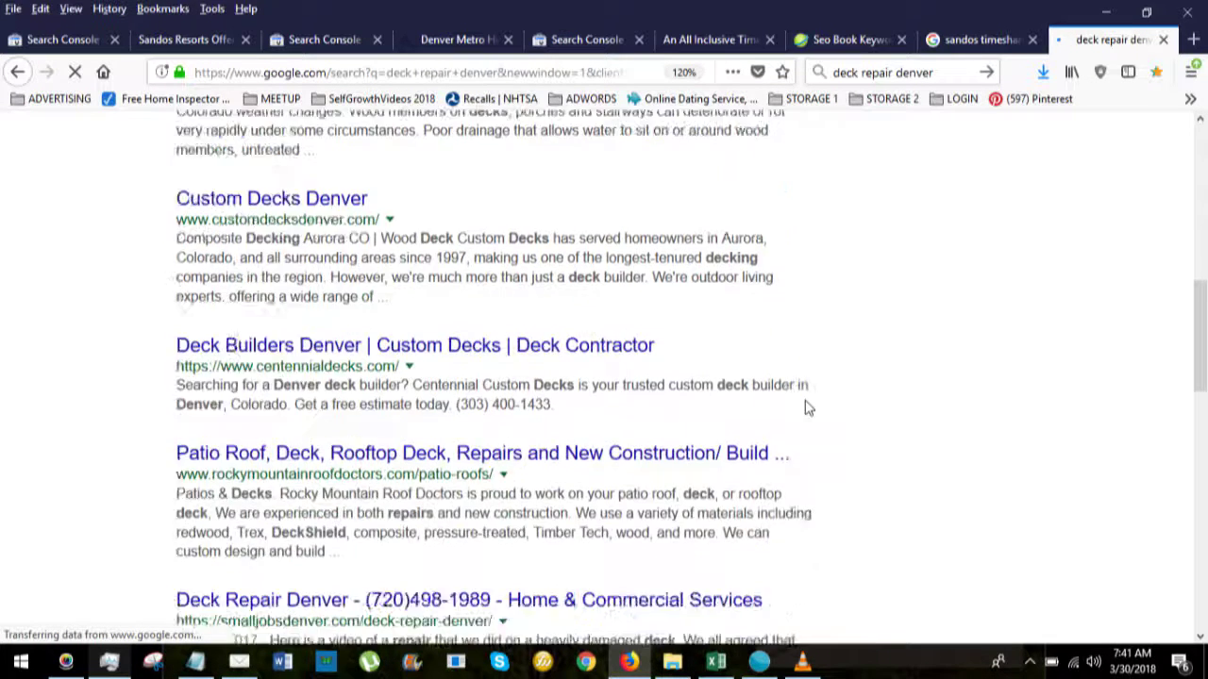
{"action": "scroll", "coordinate": [806, 408], "scroll_direction": "down", "scroll_amount": 2}
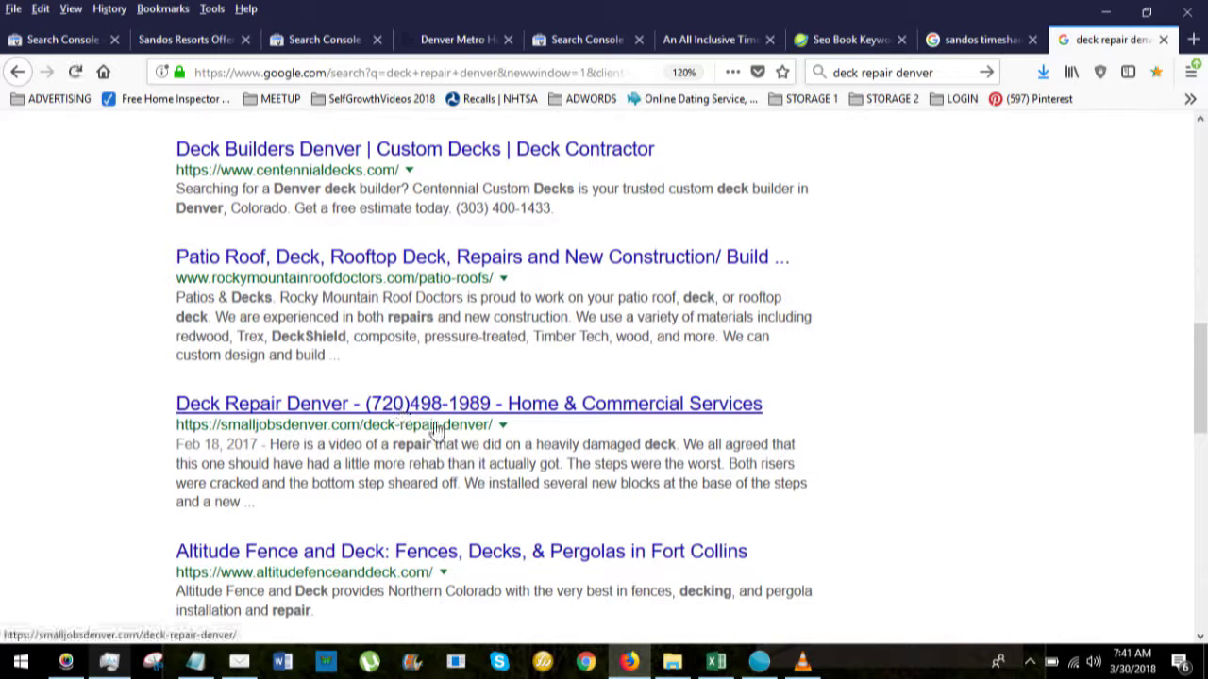
{"action": "right_click", "coordinate": [397, 405]}
Open the Deck Repair Denver page in a new tab and scroll through its content
{"action": "left_click", "coordinate": [462, 421]}
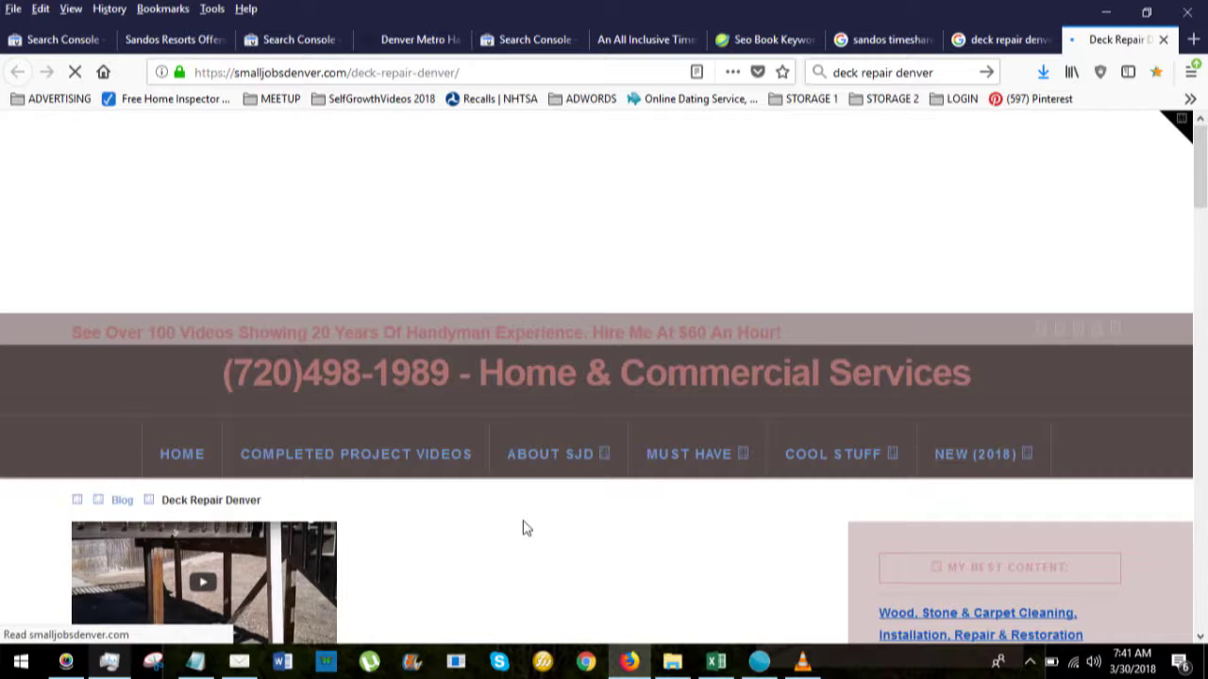
{"action": "scroll", "coordinate": [526, 529], "scroll_direction": "down", "scroll_amount": 5}
{"action": "scroll", "coordinate": [525, 528], "scroll_direction": "down", "scroll_amount": 3}
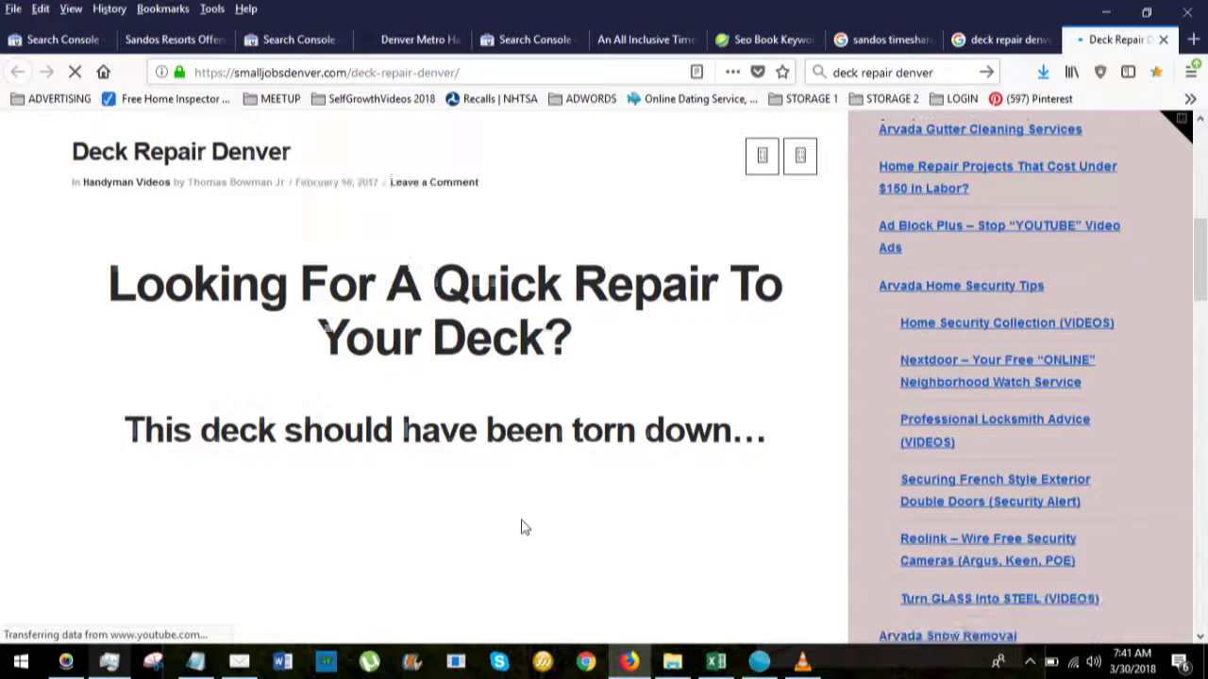
{"action": "scroll", "coordinate": [528, 519], "scroll_direction": "down", "scroll_amount": 1}
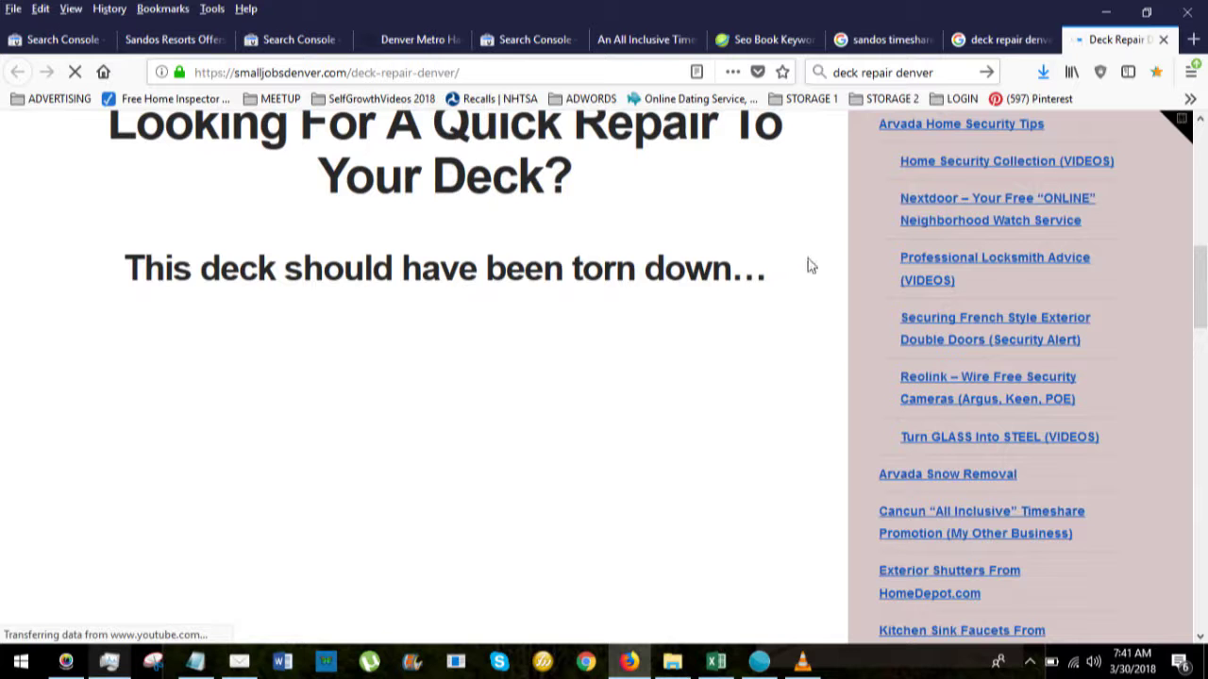
{"action": "scroll", "coordinate": [806, 266], "scroll_direction": "down", "scroll_amount": 2}
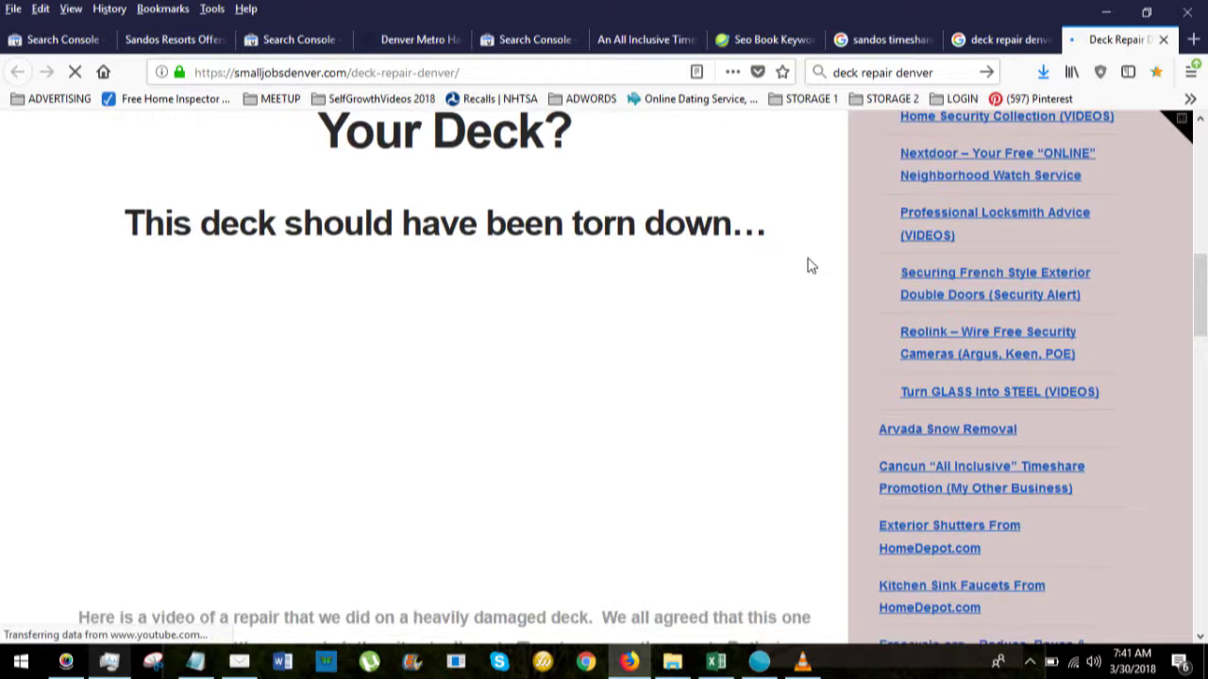
{"action": "scroll", "coordinate": [807, 266], "scroll_direction": "down", "scroll_amount": 3}
{"action": "scroll", "coordinate": [807, 266], "scroll_direction": "down", "scroll_amount": 1}
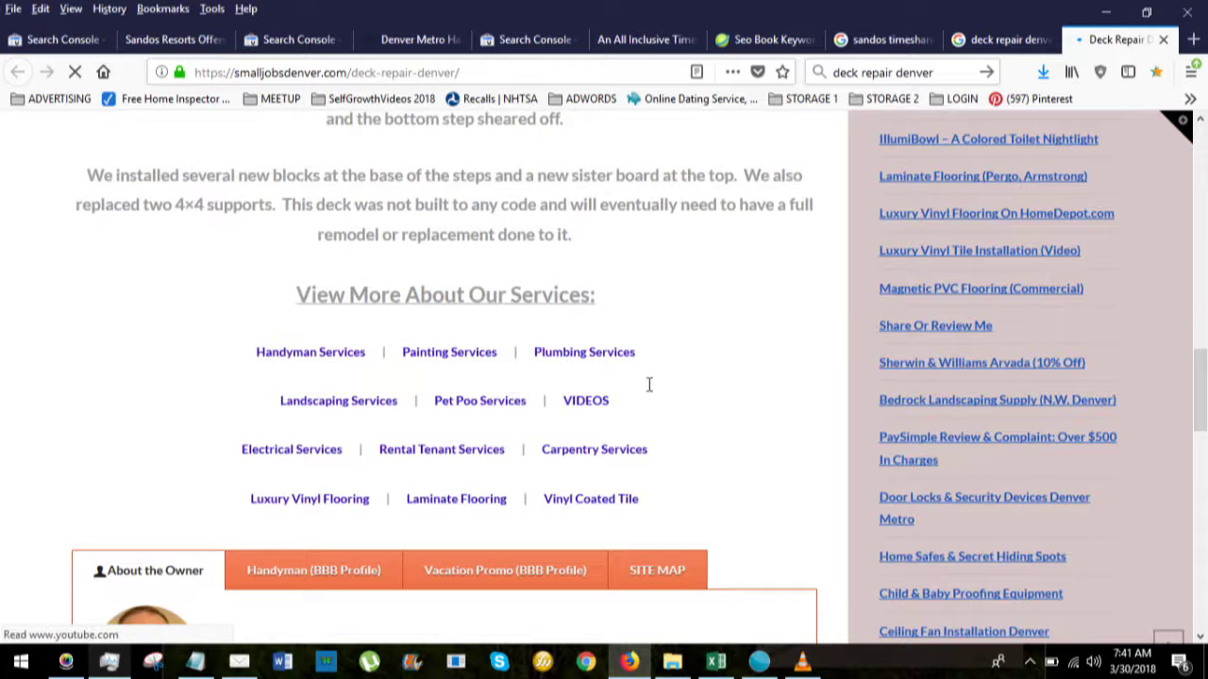
{"action": "scroll", "coordinate": [676, 387], "scroll_direction": "up", "scroll_amount": 1}
{"action": "scroll", "coordinate": [680, 387], "scroll_direction": "up", "scroll_amount": 1}
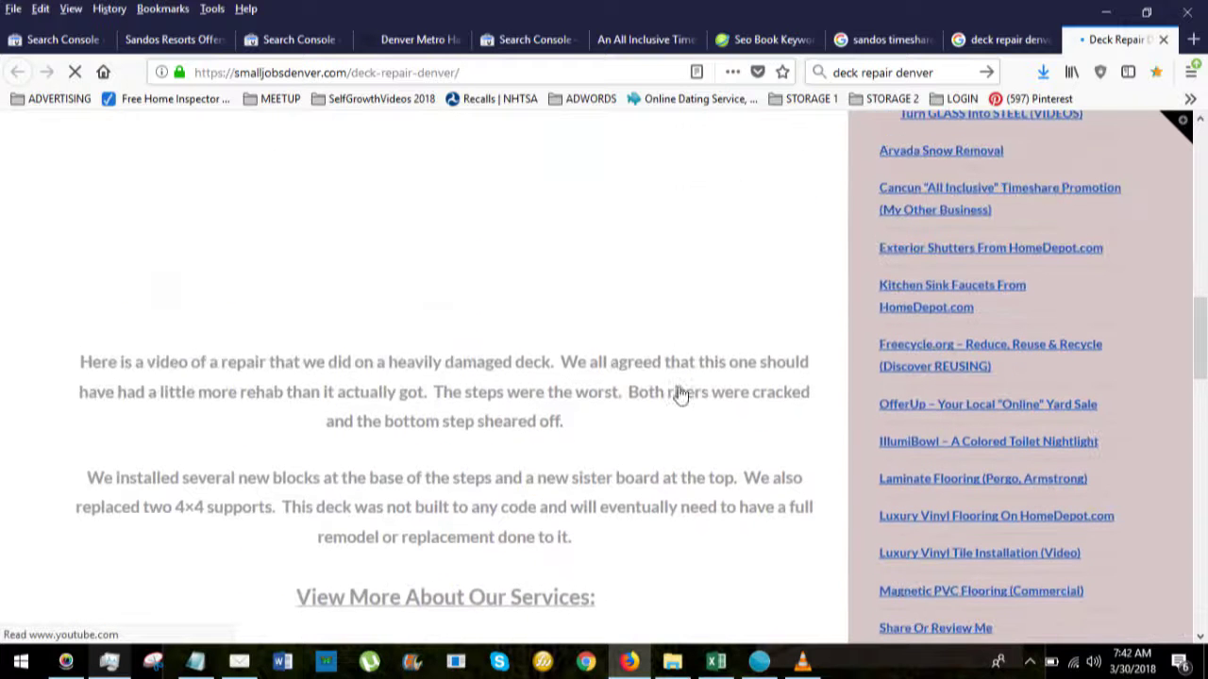
{"action": "scroll", "coordinate": [397, 420], "scroll_direction": "up", "scroll_amount": 8}
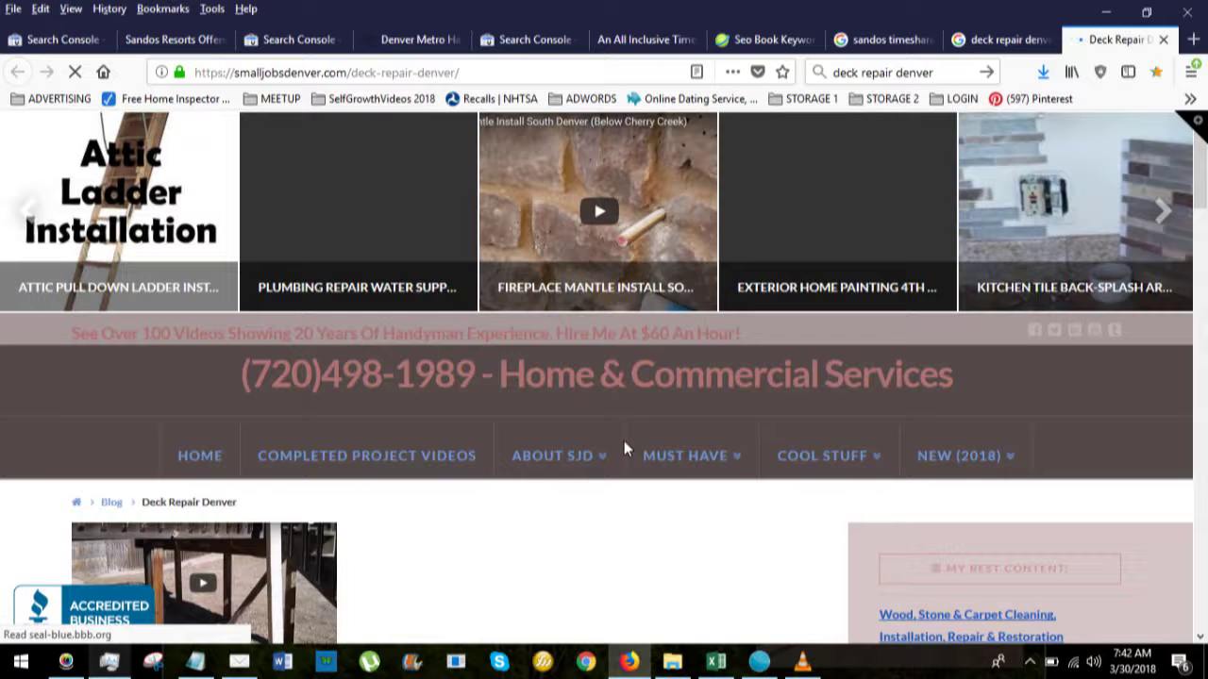
{"action": "scroll", "coordinate": [623, 441], "scroll_direction": "down", "scroll_amount": 3}
{"action": "scroll", "coordinate": [624, 440], "scroll_direction": "down", "scroll_amount": 3}
{"action": "scroll", "coordinate": [621, 444], "scroll_direction": "down", "scroll_amount": 2}
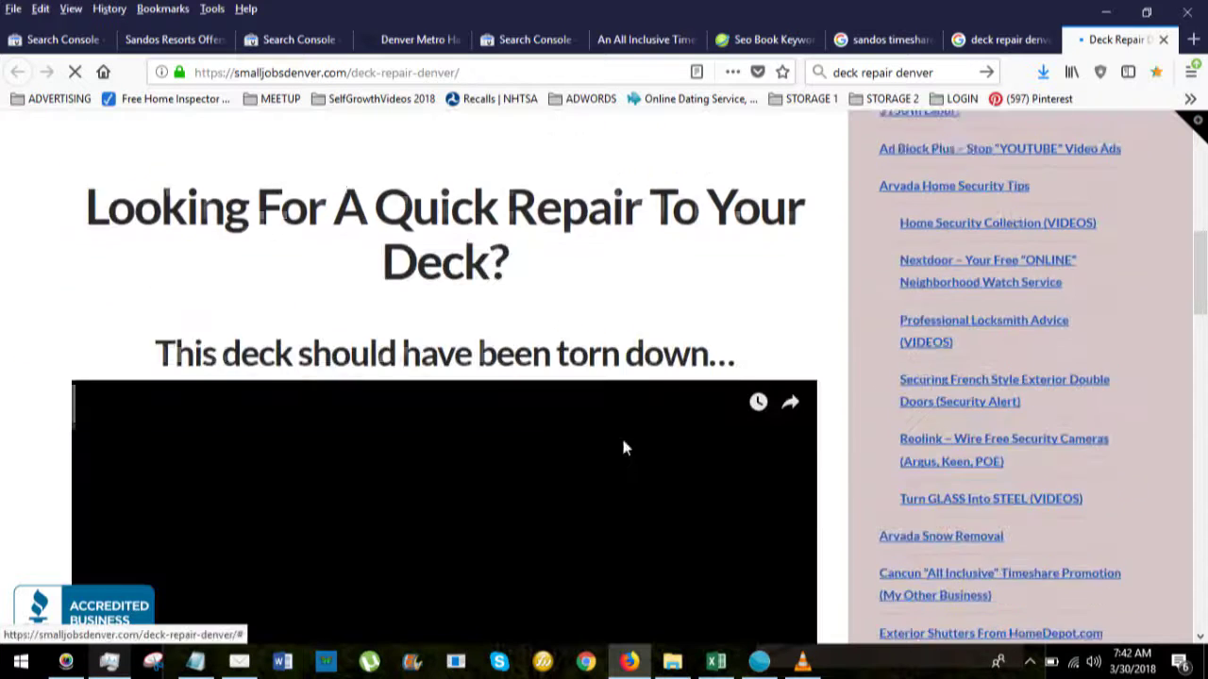
{"action": "scroll", "coordinate": [622, 442], "scroll_direction": "down", "scroll_amount": 2}
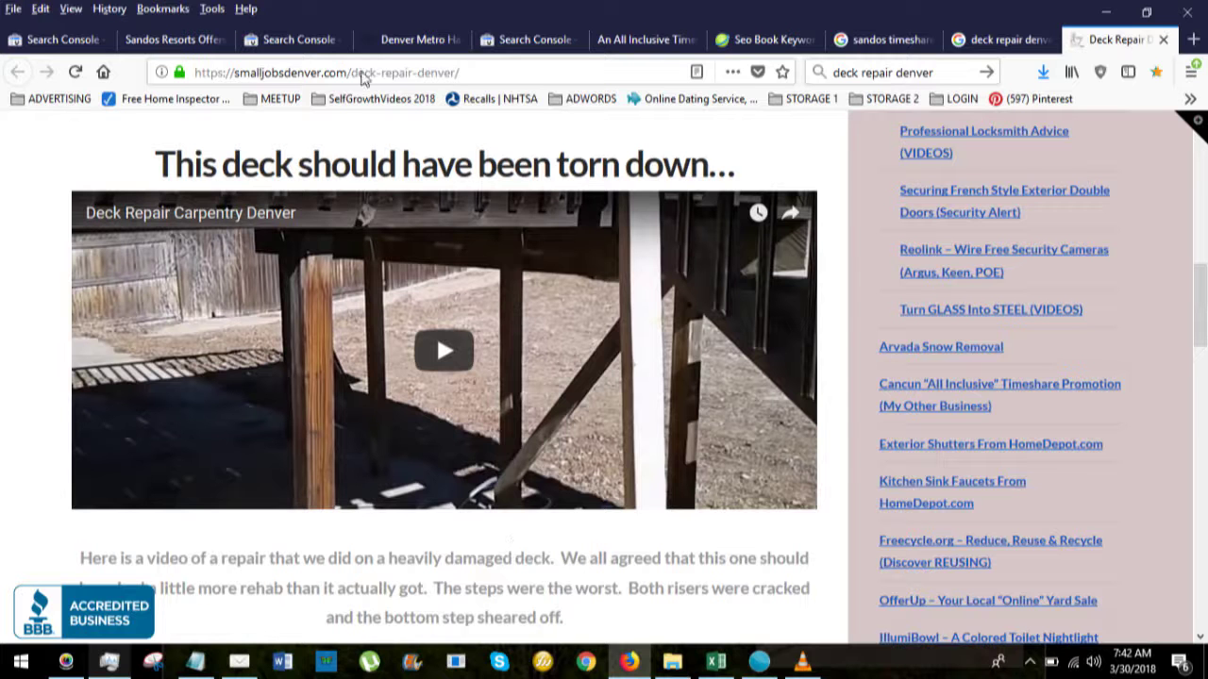
Look over the page's video section, then return to the Search Console query rankings
{"action": "scroll", "coordinate": [496, 561], "scroll_direction": "down", "scroll_amount": 5}
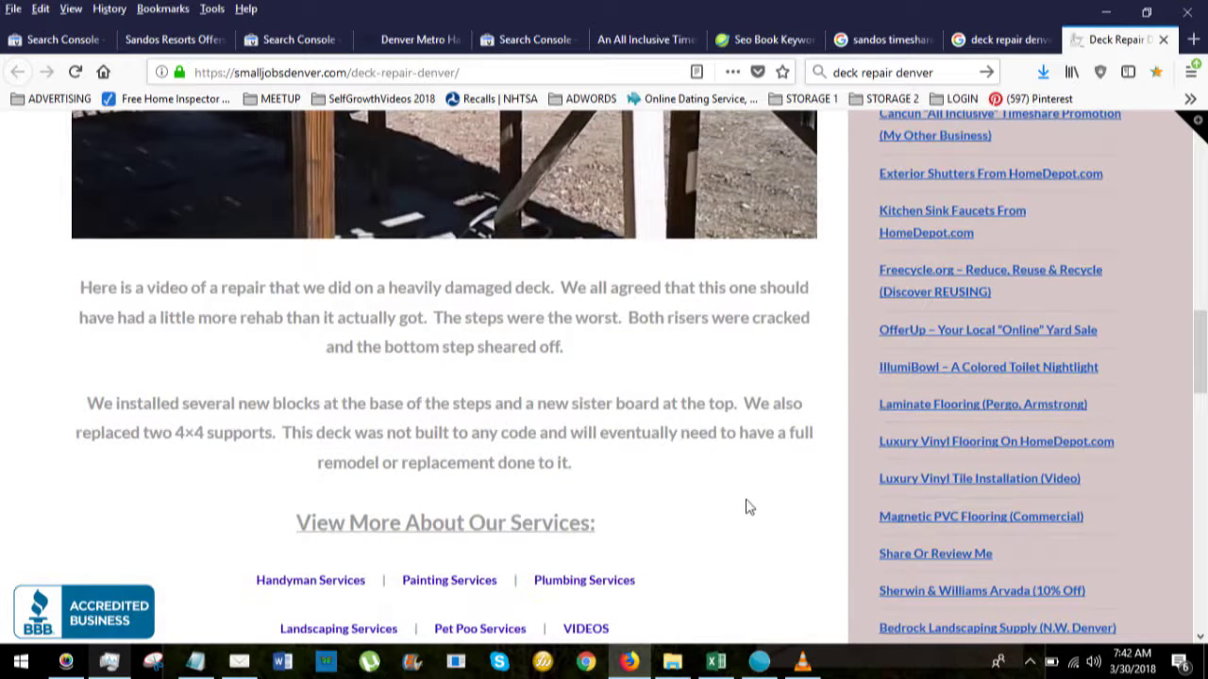
{"action": "scroll", "coordinate": [746, 505], "scroll_direction": "down", "scroll_amount": 3}
{"action": "scroll", "coordinate": [745, 506], "scroll_direction": "down", "scroll_amount": 2}
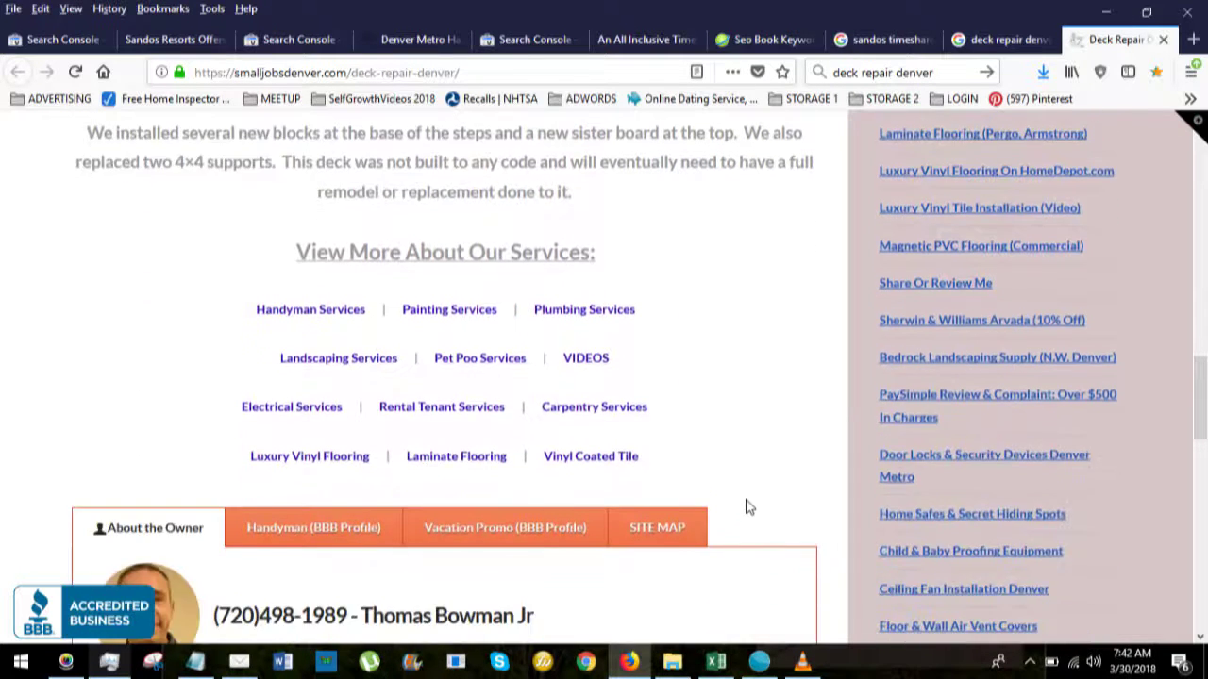
{"action": "scroll", "coordinate": [746, 507], "scroll_direction": "down", "scroll_amount": 1}
{"action": "scroll", "coordinate": [745, 506], "scroll_direction": "up", "scroll_amount": 3}
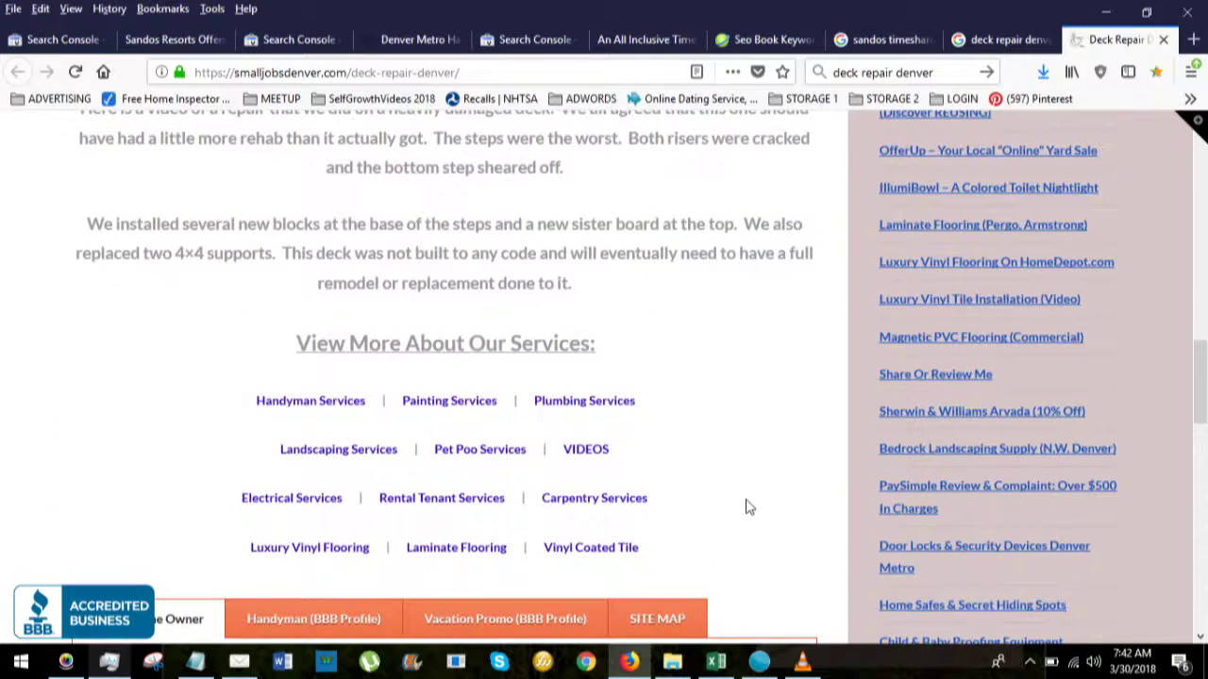
{"action": "scroll", "coordinate": [745, 507], "scroll_direction": "up", "scroll_amount": 5}
{"action": "scroll", "coordinate": [745, 507], "scroll_direction": "up", "scroll_amount": 2}
{"action": "scroll", "coordinate": [746, 507], "scroll_direction": "up", "scroll_amount": 3}
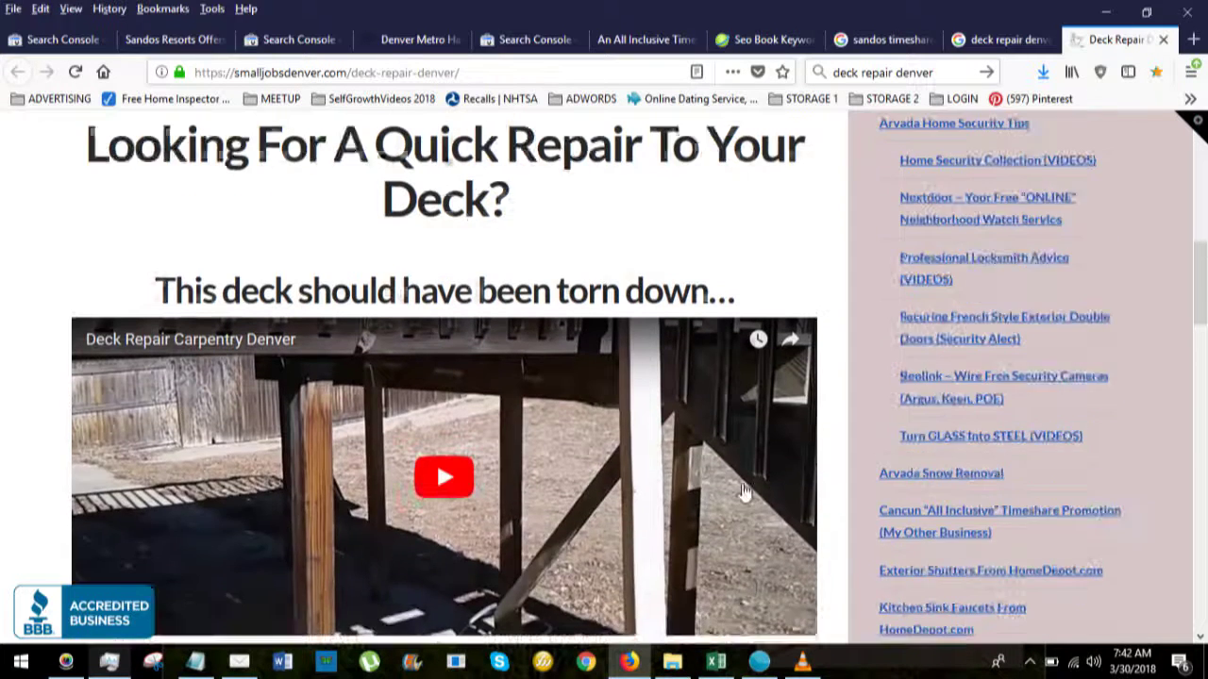
{"action": "scroll", "coordinate": [745, 507], "scroll_direction": "up", "scroll_amount": 2}
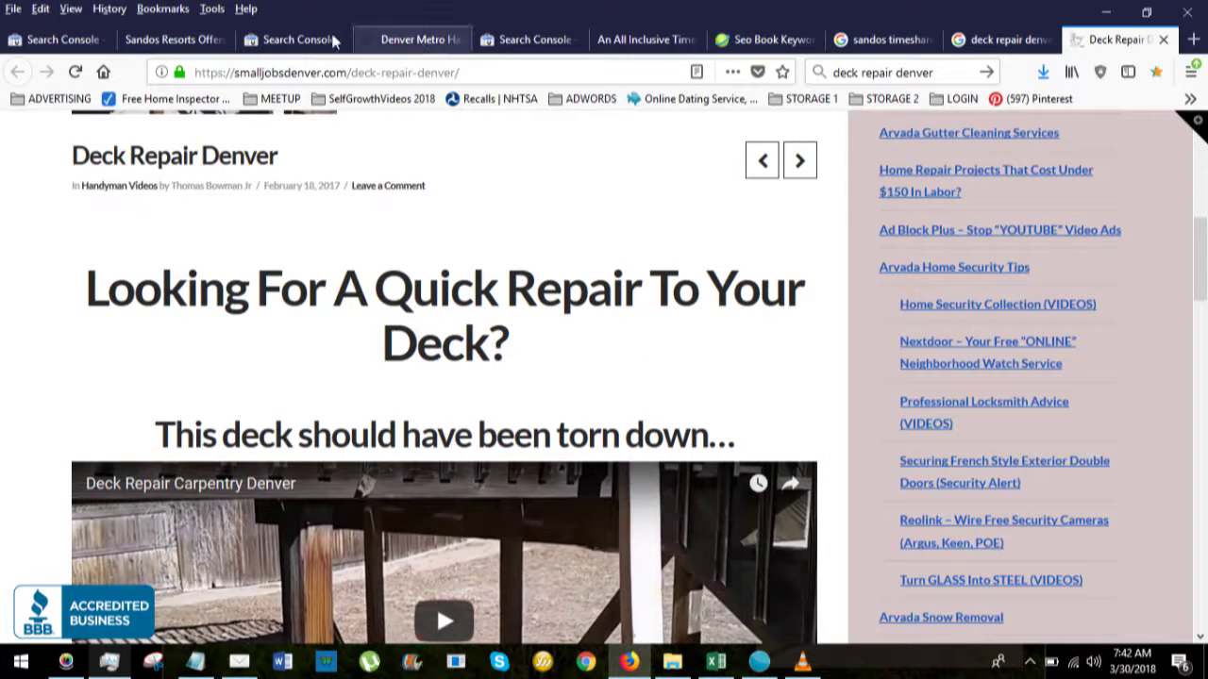
{"action": "left_click", "coordinate": [294, 39]}
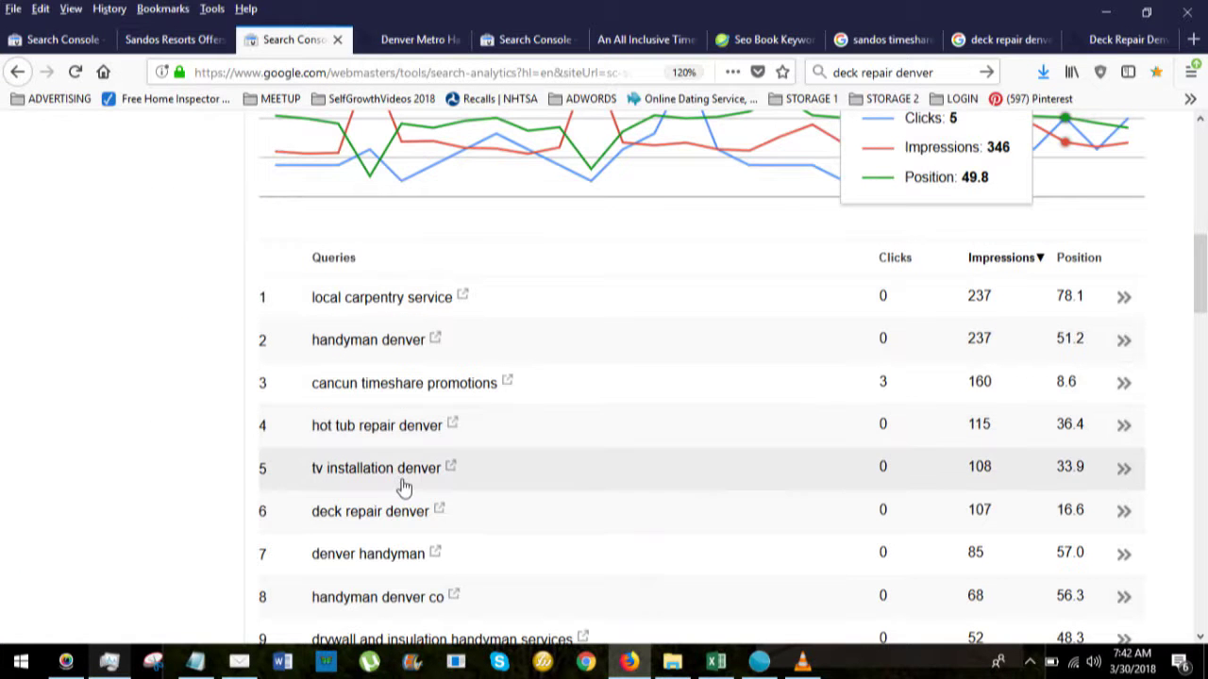
{"action": "scroll", "coordinate": [403, 486], "scroll_direction": "down", "scroll_amount": 2}
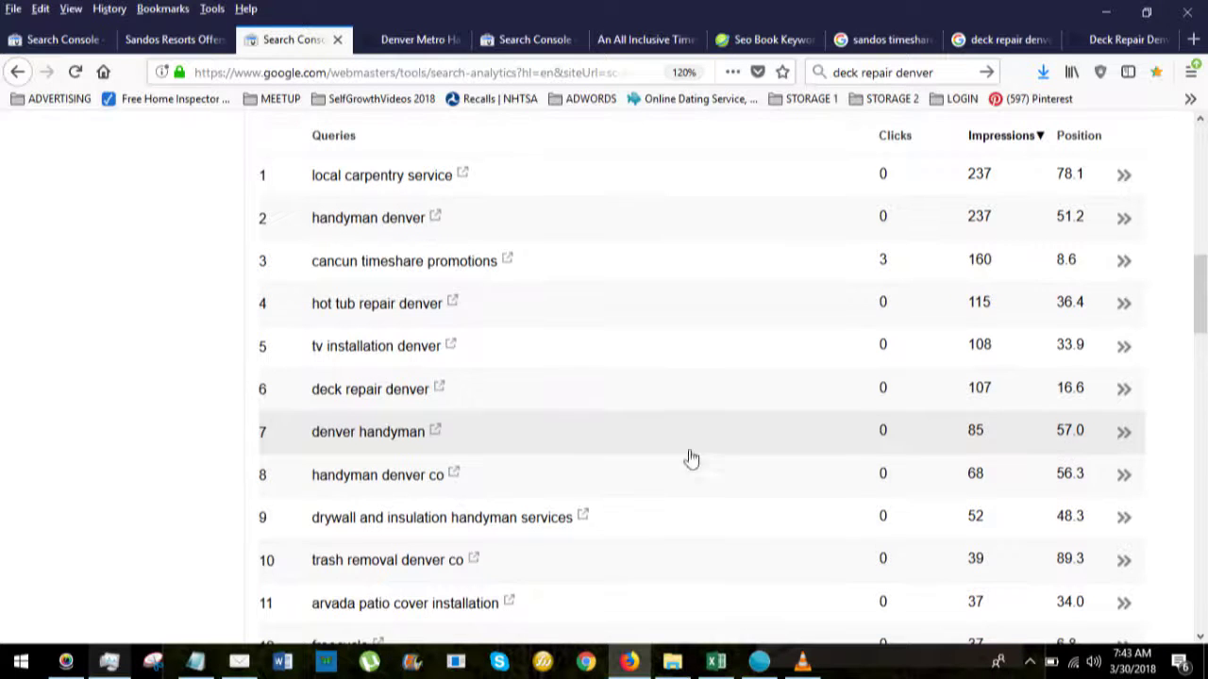
{"action": "scroll", "coordinate": [689, 459], "scroll_direction": "down", "scroll_amount": 4}
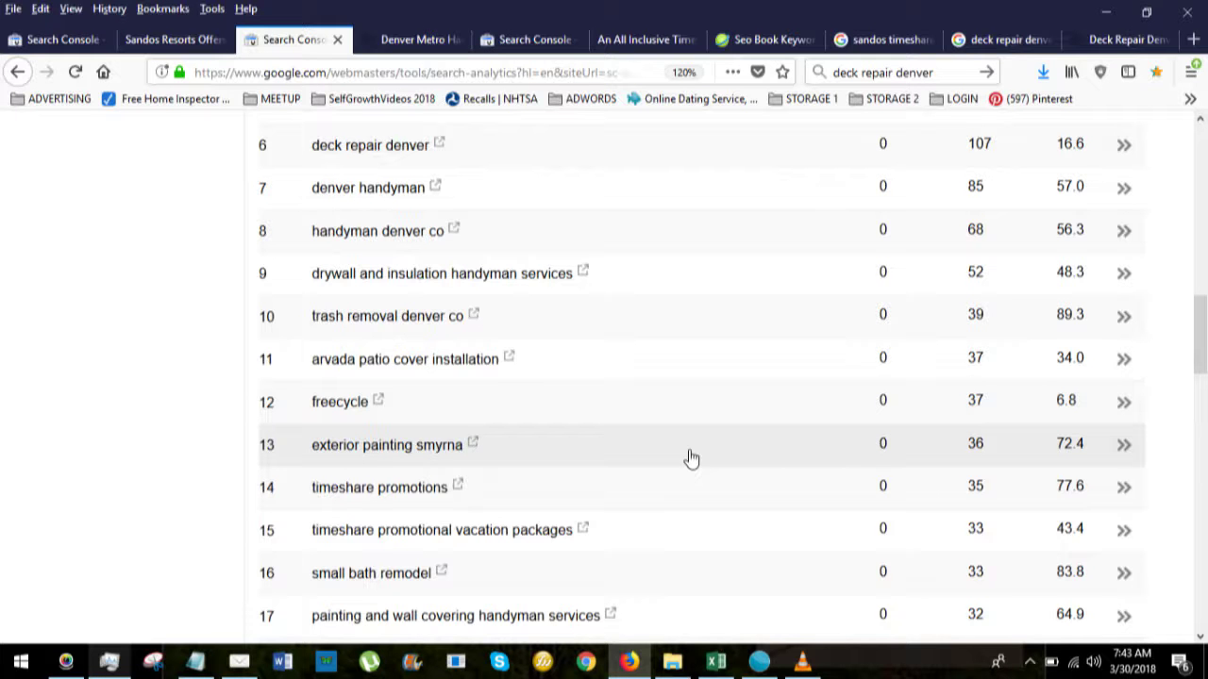
{"action": "scroll", "coordinate": [627, 459], "scroll_direction": "down", "scroll_amount": 2}
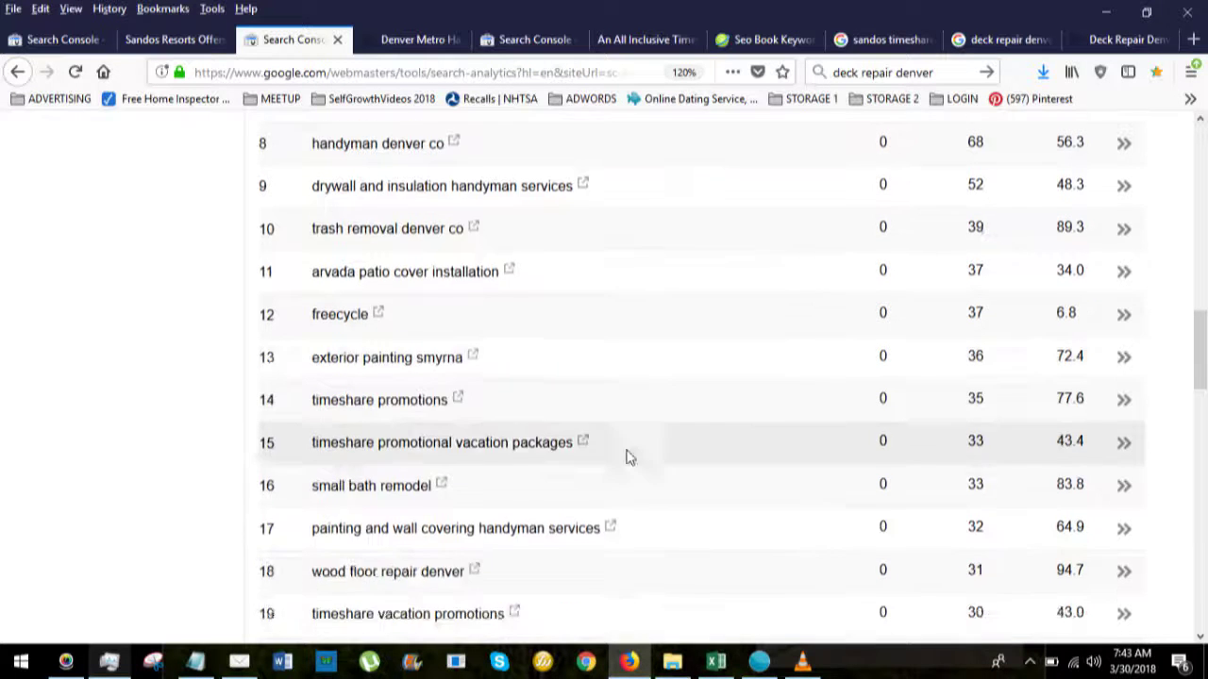
{"action": "scroll", "coordinate": [626, 458], "scroll_direction": "down", "scroll_amount": 2}
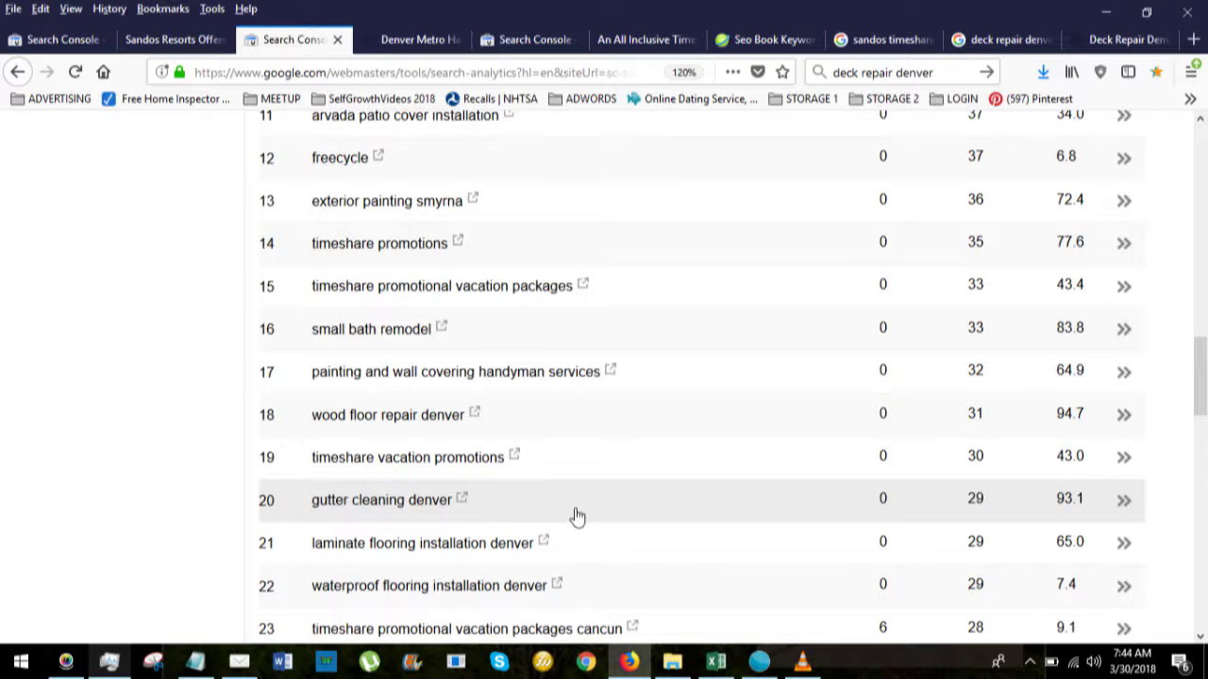
{"action": "scroll", "coordinate": [594, 529], "scroll_direction": "down", "scroll_amount": 2}
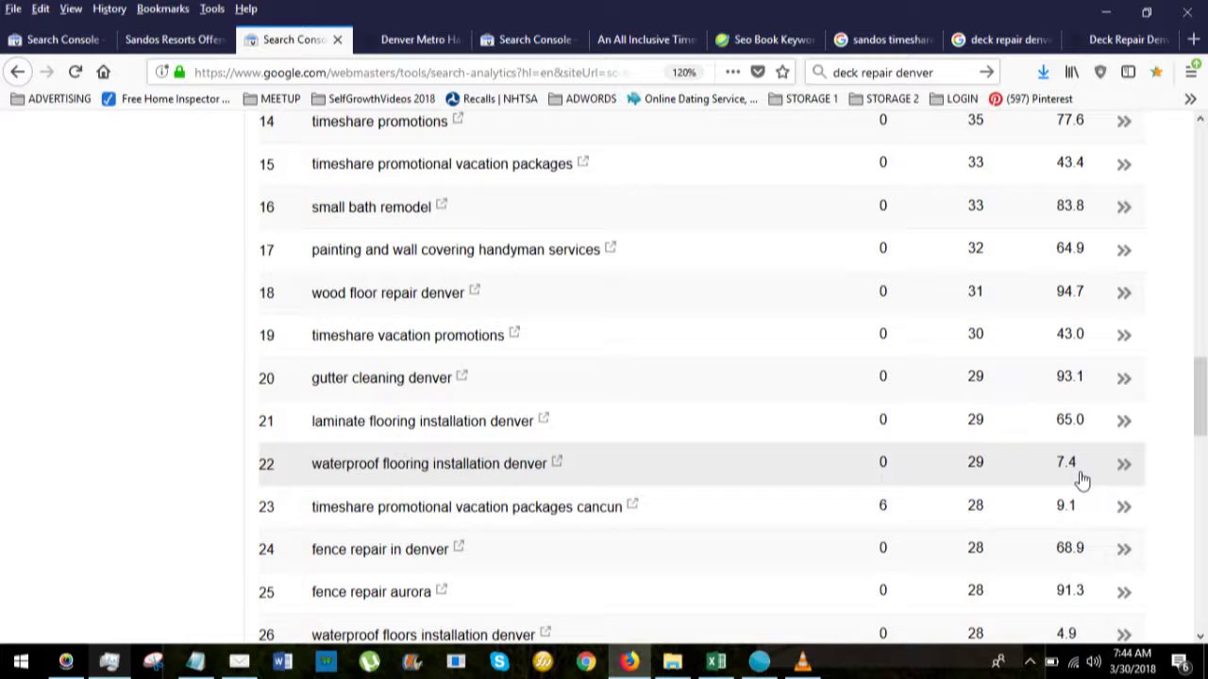
{"action": "scroll", "coordinate": [723, 444], "scroll_direction": "up", "scroll_amount": 5}
{"action": "scroll", "coordinate": [722, 444], "scroll_direction": "up", "scroll_amount": 4}
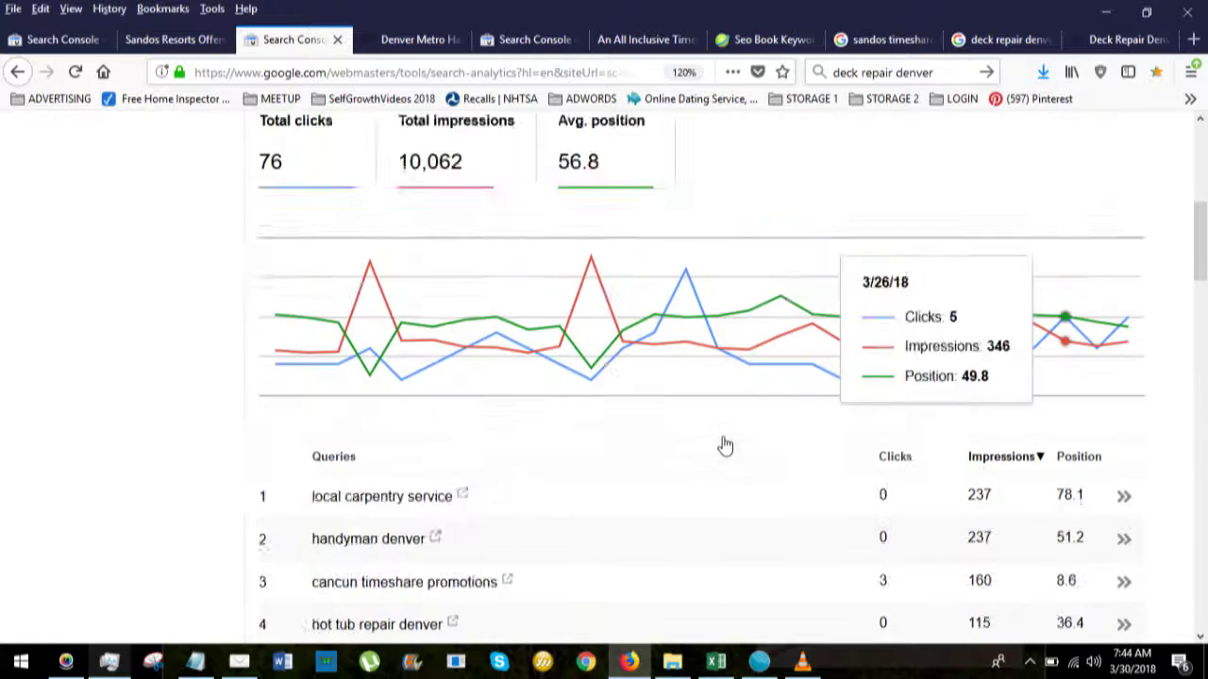
{"action": "scroll", "coordinate": [723, 445], "scroll_direction": "up", "scroll_amount": 5}
{"action": "scroll", "coordinate": [723, 445], "scroll_direction": "down", "scroll_amount": 2}
{"action": "type", "text": "https://smalljobsdenver.com"}
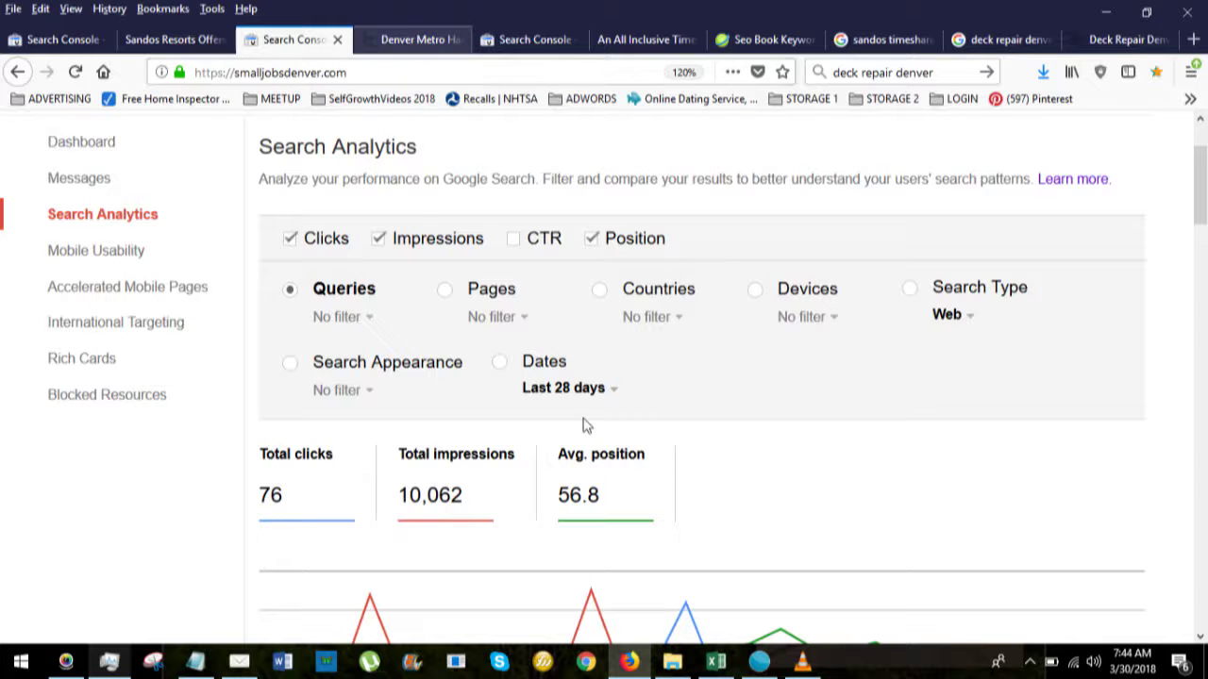
{"action": "key", "text": "Return"}
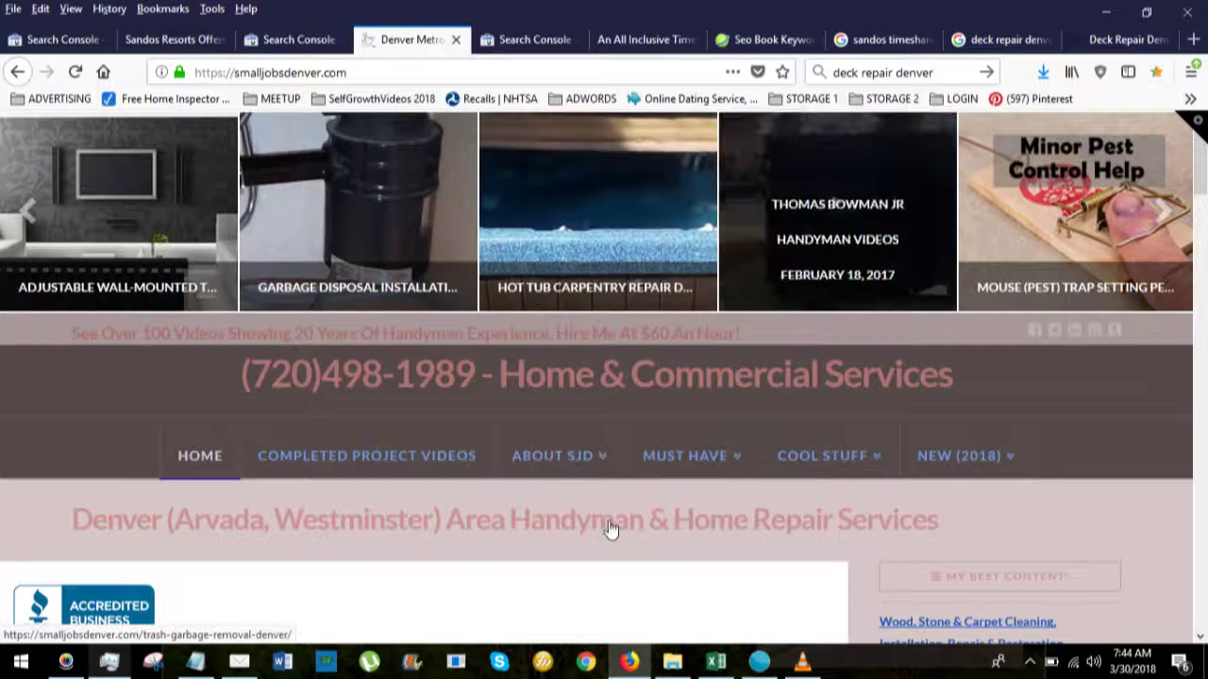
Scroll the smalljobsdenver.com homepage's service lists and Nextdoor stats, then back to the header
{"action": "scroll", "coordinate": [608, 525], "scroll_direction": "down", "scroll_amount": 5}
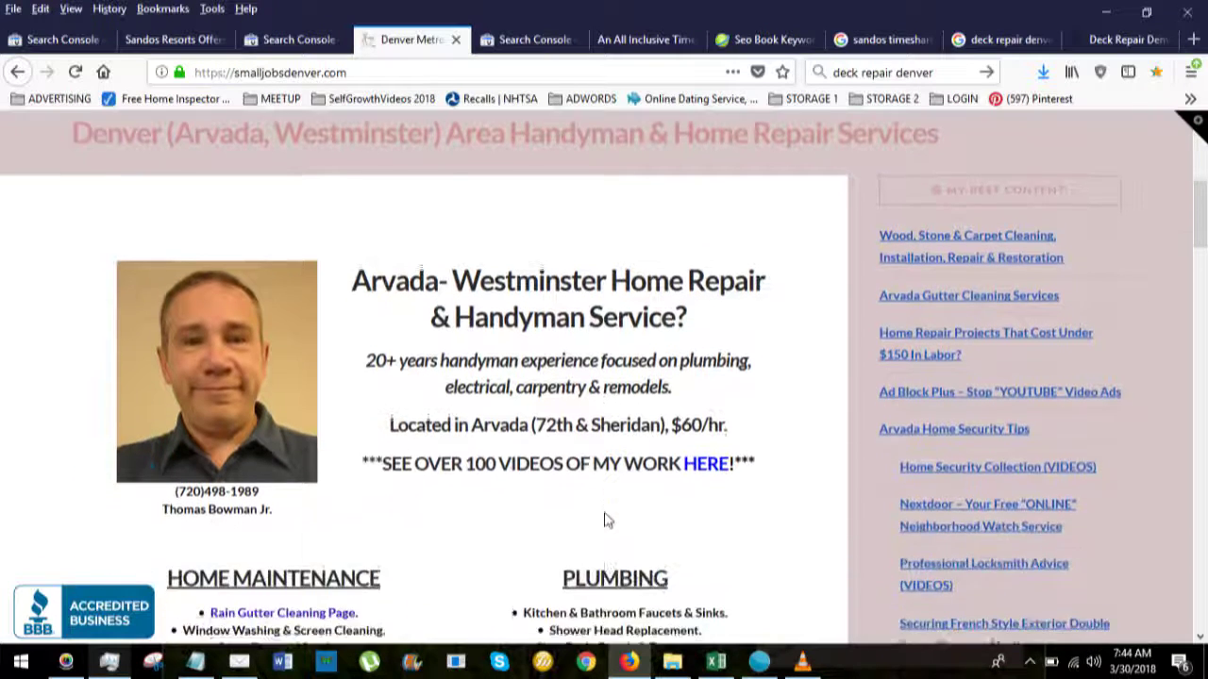
{"action": "scroll", "coordinate": [608, 522], "scroll_direction": "down", "scroll_amount": 5}
{"action": "scroll", "coordinate": [606, 510], "scroll_direction": "down", "scroll_amount": 1}
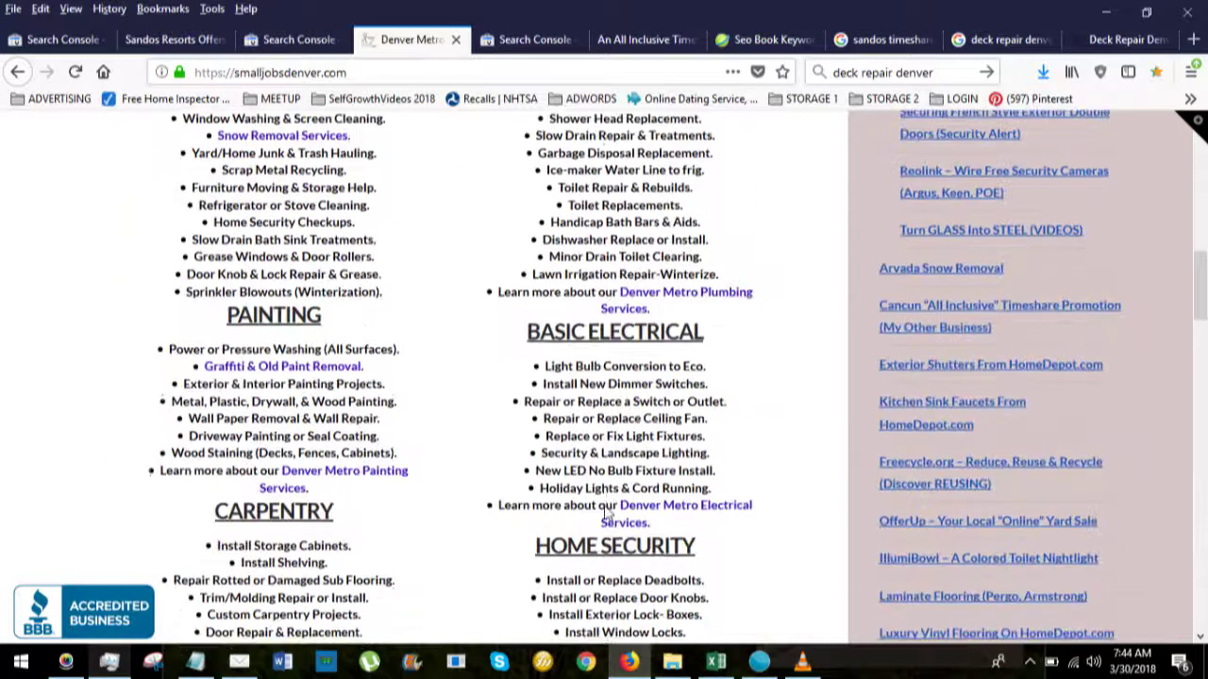
{"action": "scroll", "coordinate": [605, 509], "scroll_direction": "down", "scroll_amount": 2}
{"action": "scroll", "coordinate": [606, 509], "scroll_direction": "down", "scroll_amount": 2}
{"action": "scroll", "coordinate": [606, 509], "scroll_direction": "down", "scroll_amount": 1}
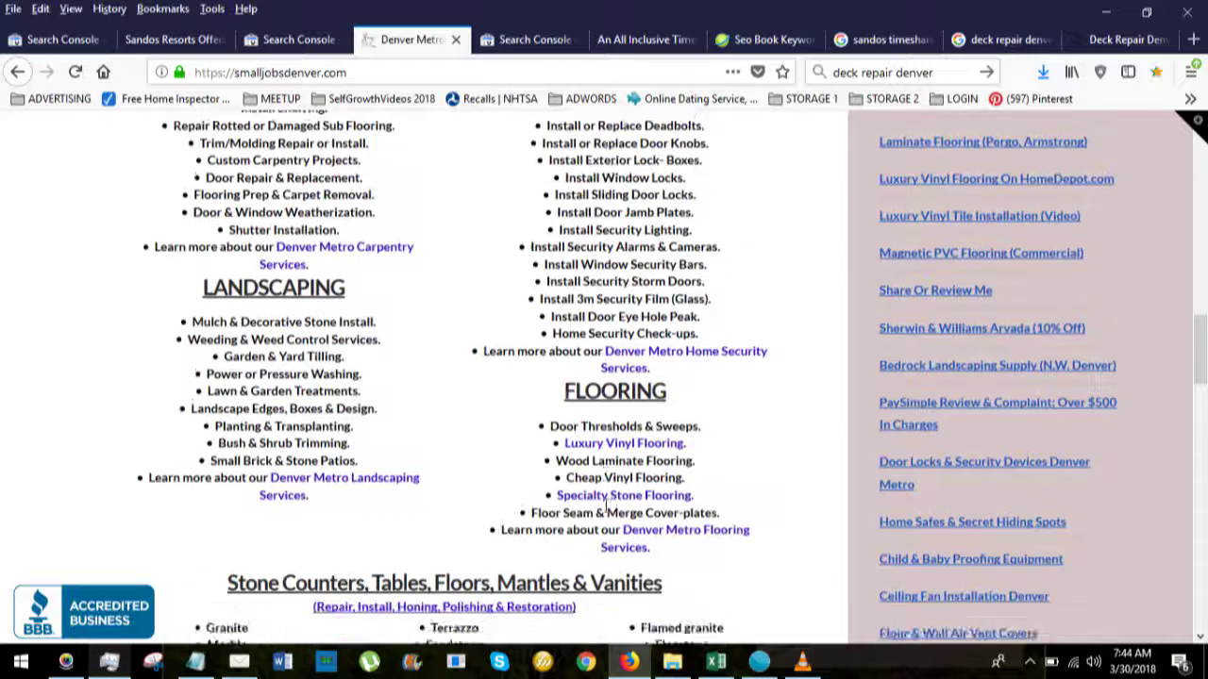
{"action": "scroll", "coordinate": [606, 510], "scroll_direction": "down", "scroll_amount": 1}
{"action": "scroll", "coordinate": [605, 510], "scroll_direction": "down", "scroll_amount": 1}
{"action": "scroll", "coordinate": [606, 510], "scroll_direction": "down", "scroll_amount": 1}
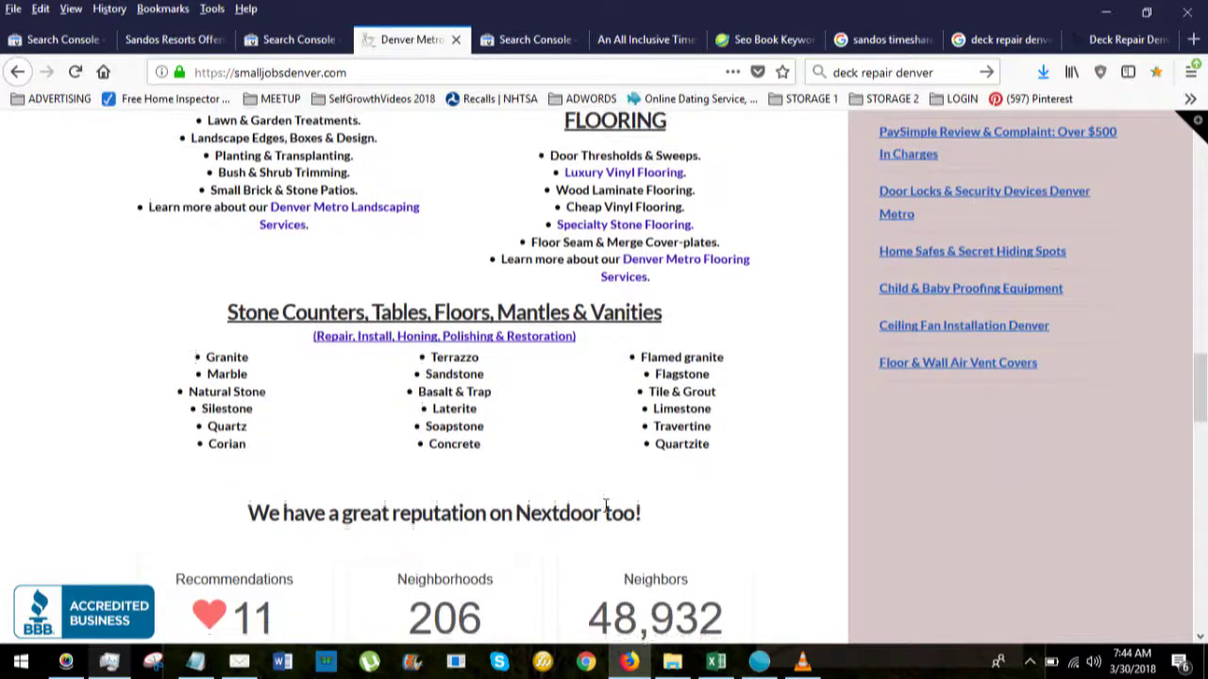
{"action": "scroll", "coordinate": [605, 510], "scroll_direction": "down", "scroll_amount": 1}
{"action": "scroll", "coordinate": [606, 513], "scroll_direction": "up", "scroll_amount": 1}
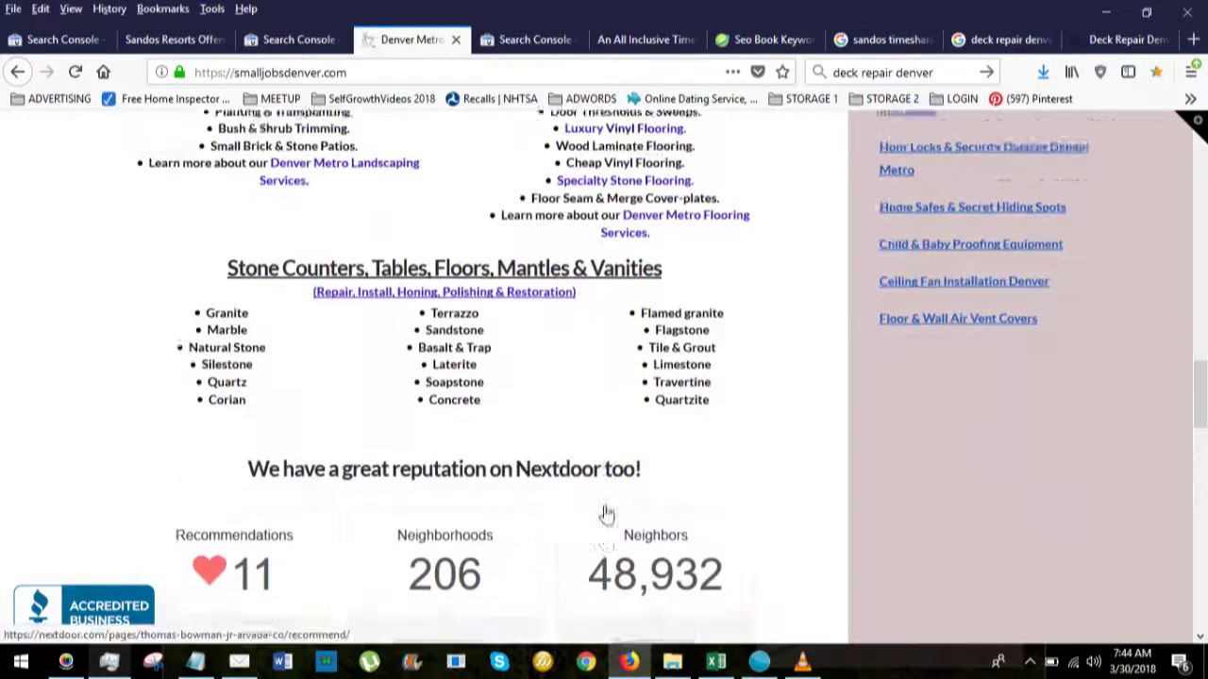
{"action": "scroll", "coordinate": [606, 514], "scroll_direction": "up", "scroll_amount": 2}
{"action": "scroll", "coordinate": [606, 513], "scroll_direction": "up", "scroll_amount": 3}
{"action": "scroll", "coordinate": [606, 510], "scroll_direction": "up", "scroll_amount": 2}
{"action": "scroll", "coordinate": [606, 508], "scroll_direction": "up", "scroll_amount": 4}
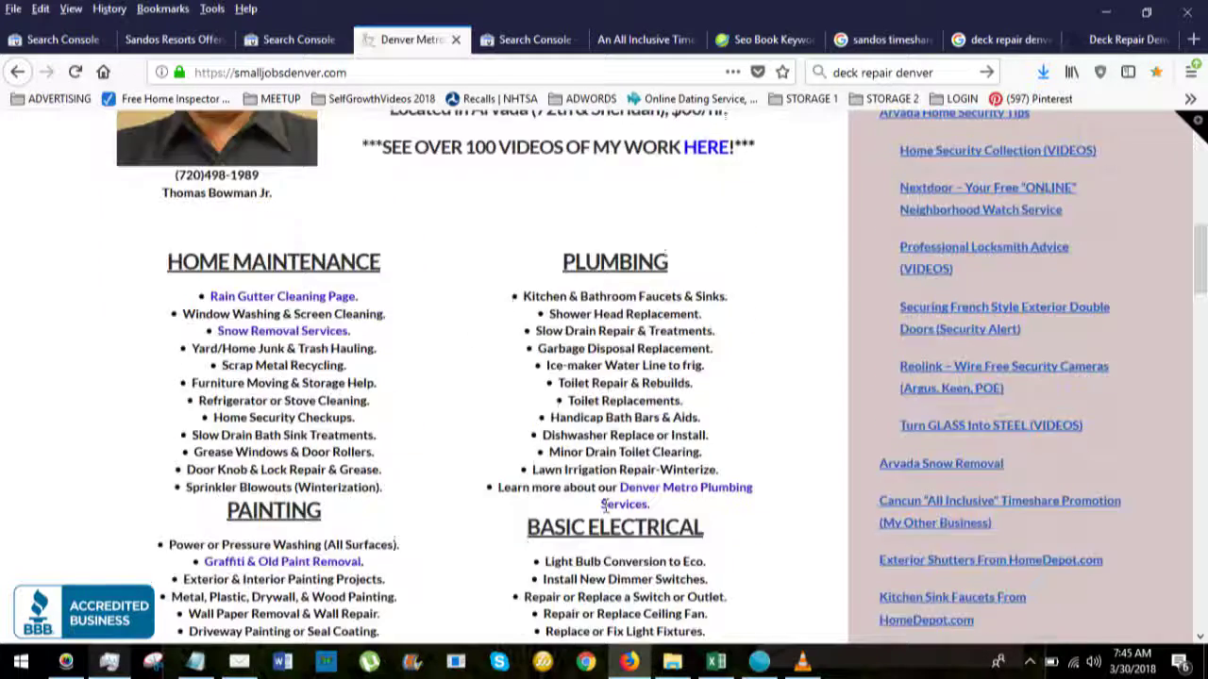
{"action": "scroll", "coordinate": [606, 505], "scroll_direction": "up", "scroll_amount": 5}
{"action": "scroll", "coordinate": [604, 503], "scroll_direction": "up", "scroll_amount": 3}
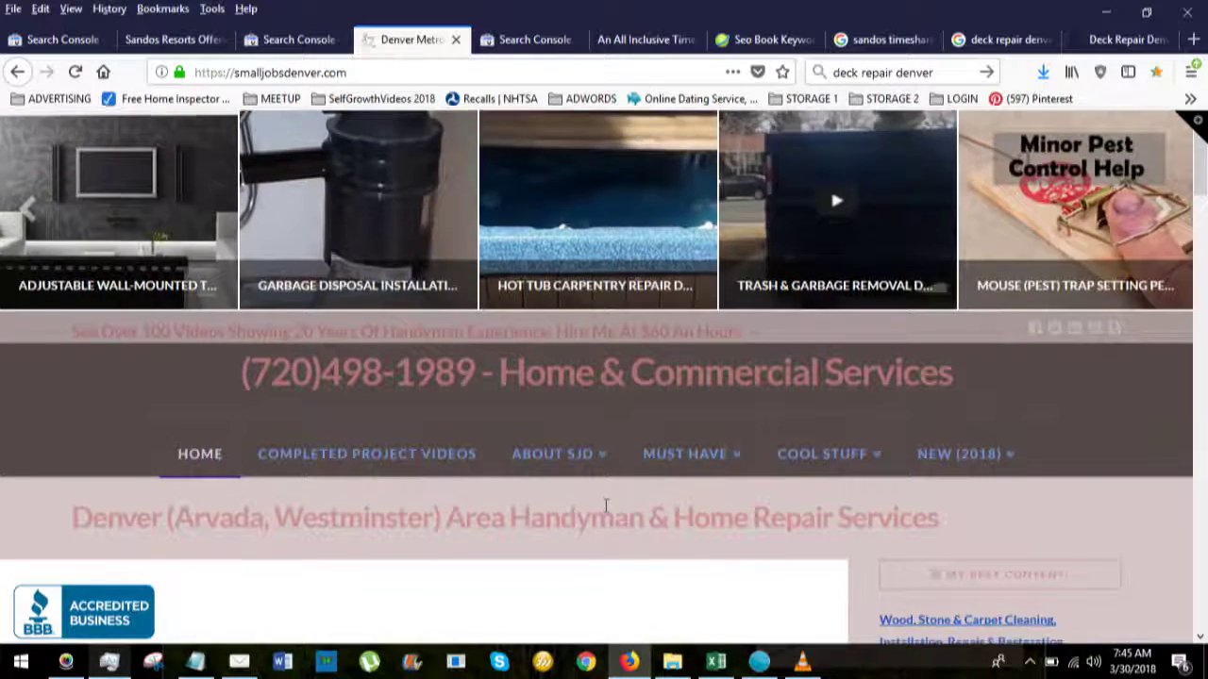
{"action": "scroll", "coordinate": [606, 511], "scroll_direction": "down", "scroll_amount": 2}
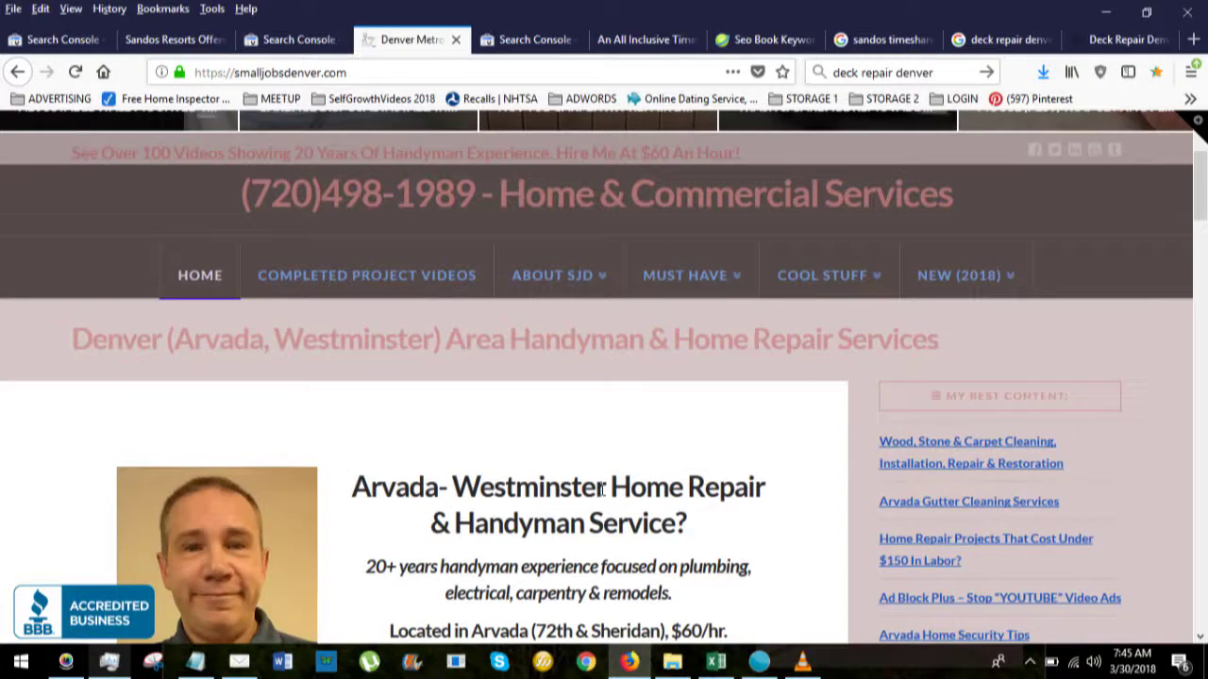